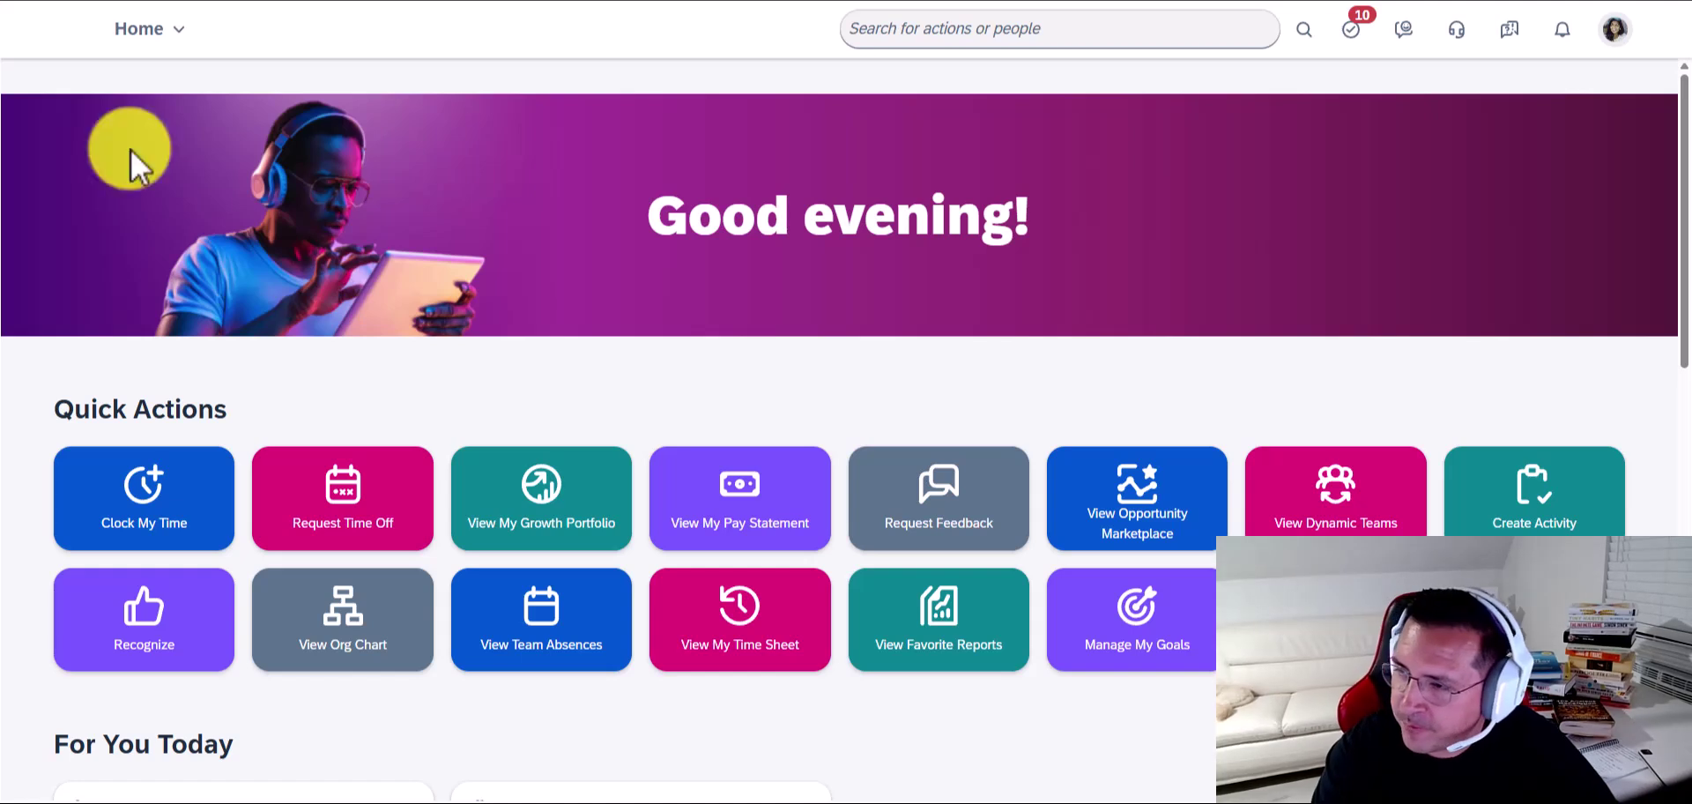
- Search the site for 'transport' in the actions-or-people search box
{"action": "left_click", "coordinate": [897, 41]}
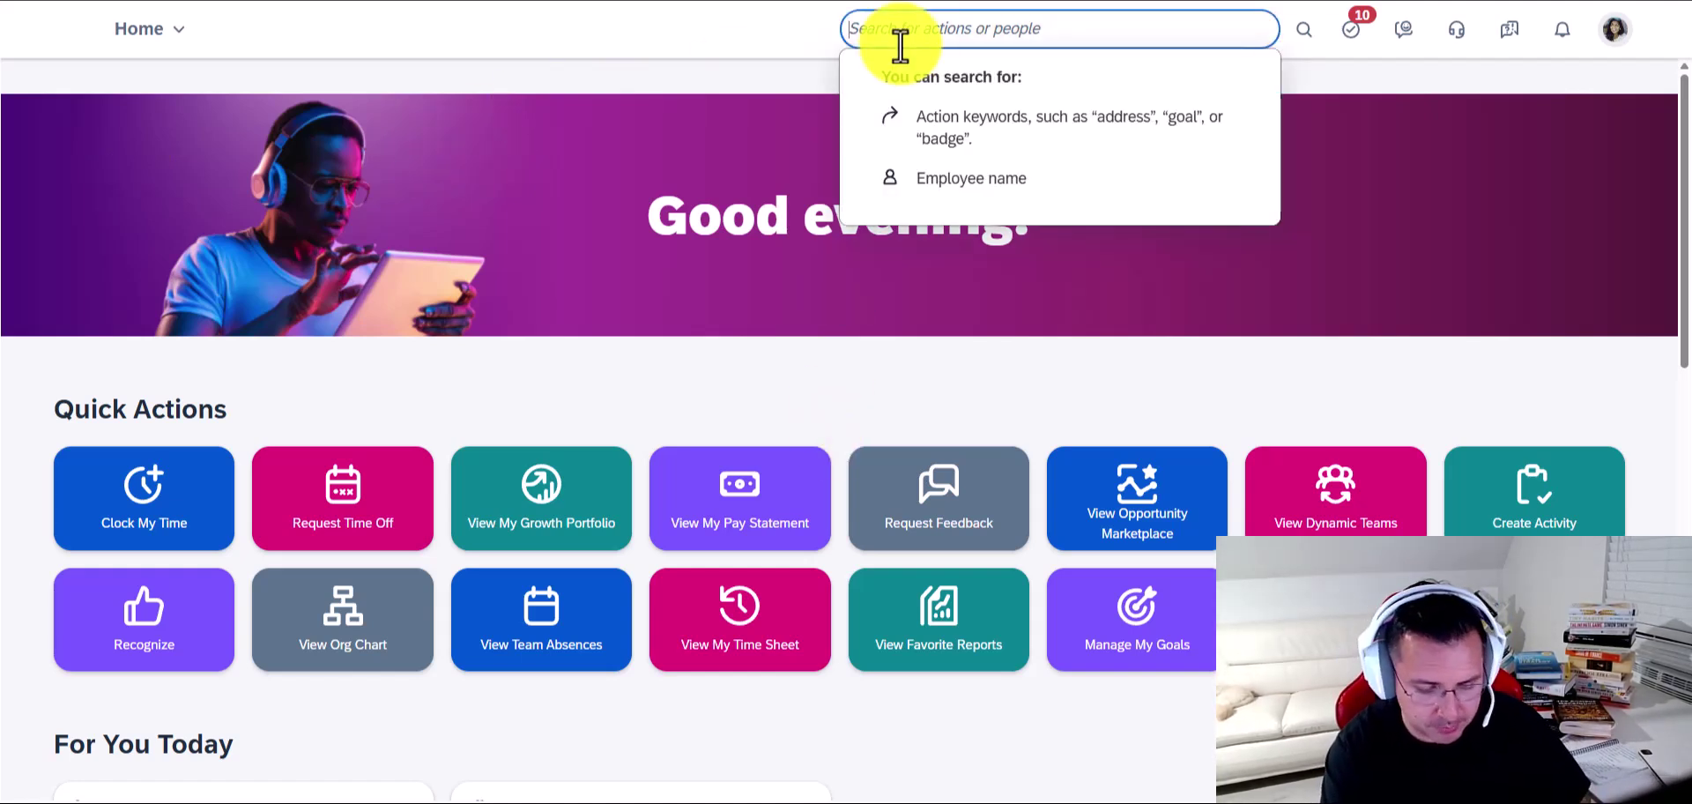
{"action": "type", "text": "transport"}
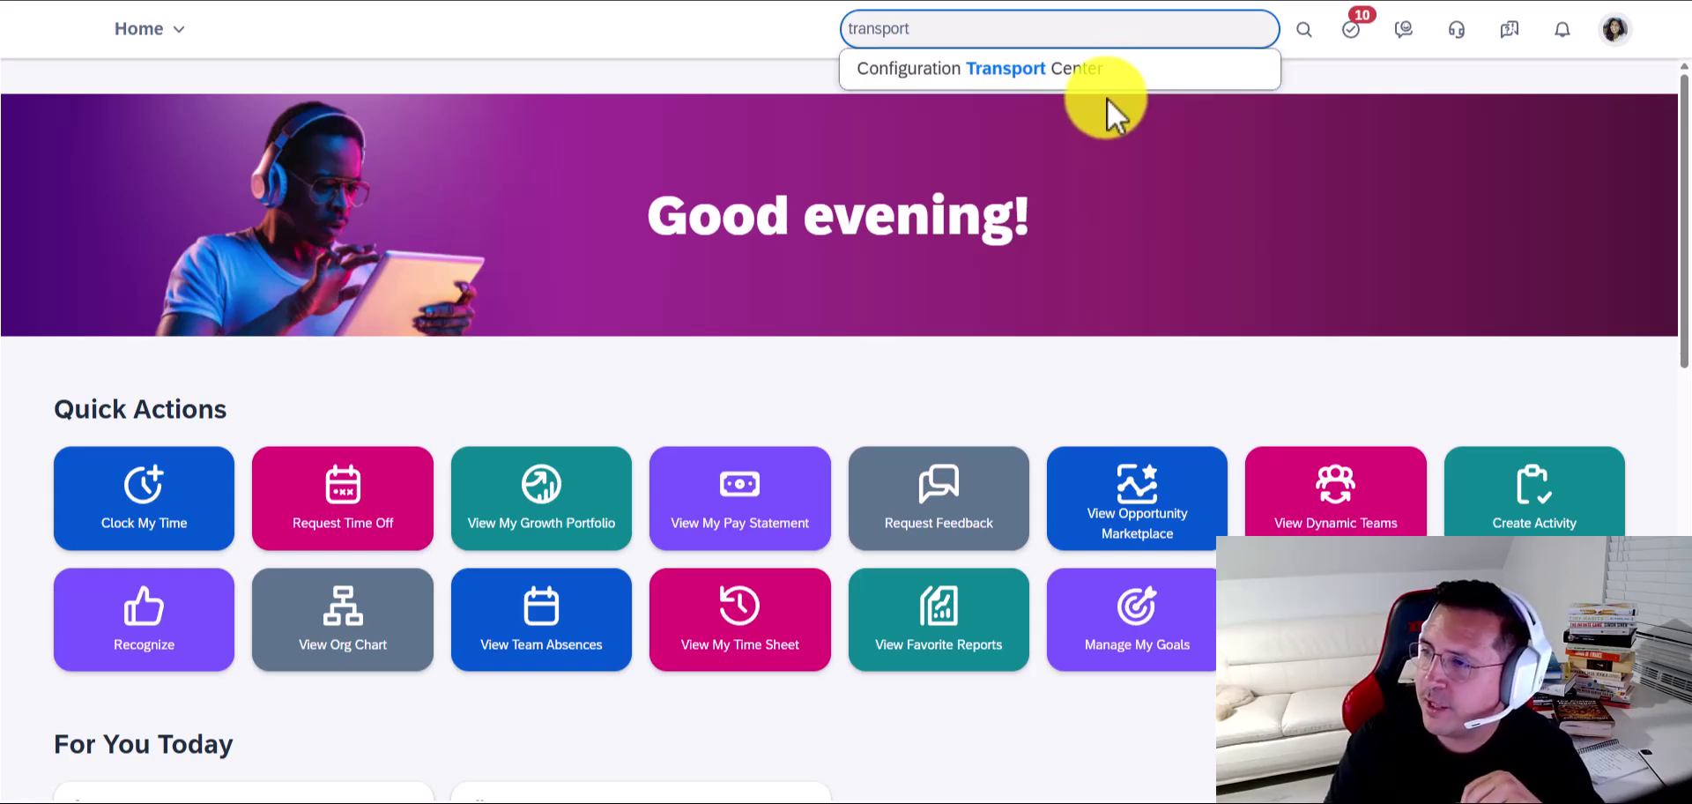
- Open Configuration Transport Center and proceed with the Copy Configuration option
{"action": "left_click", "coordinate": [988, 74]}
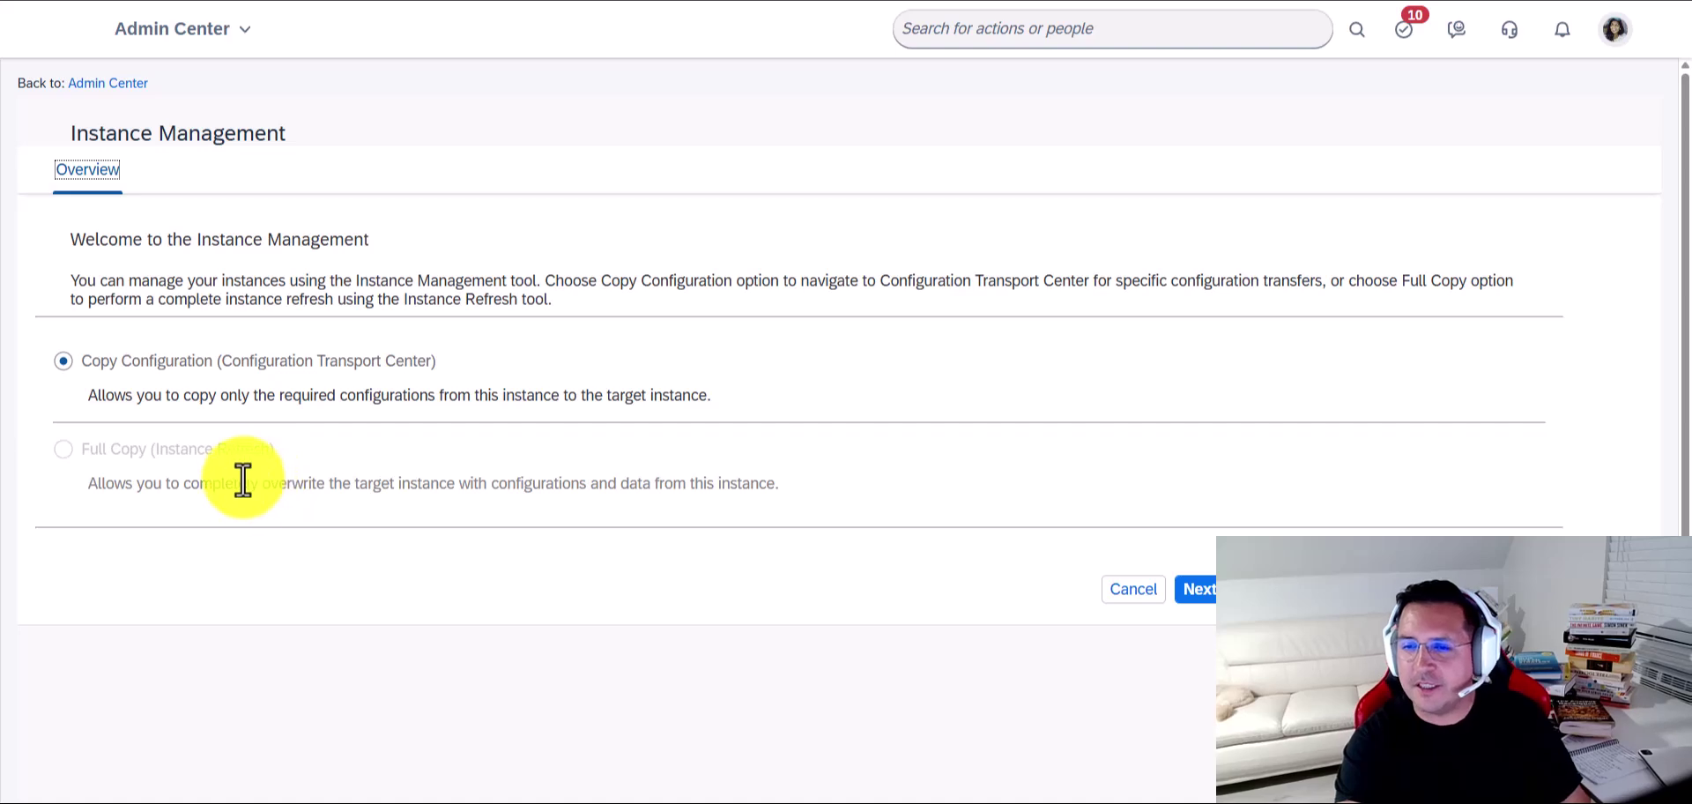
{"action": "mouse_move", "coordinate": [231, 464]}
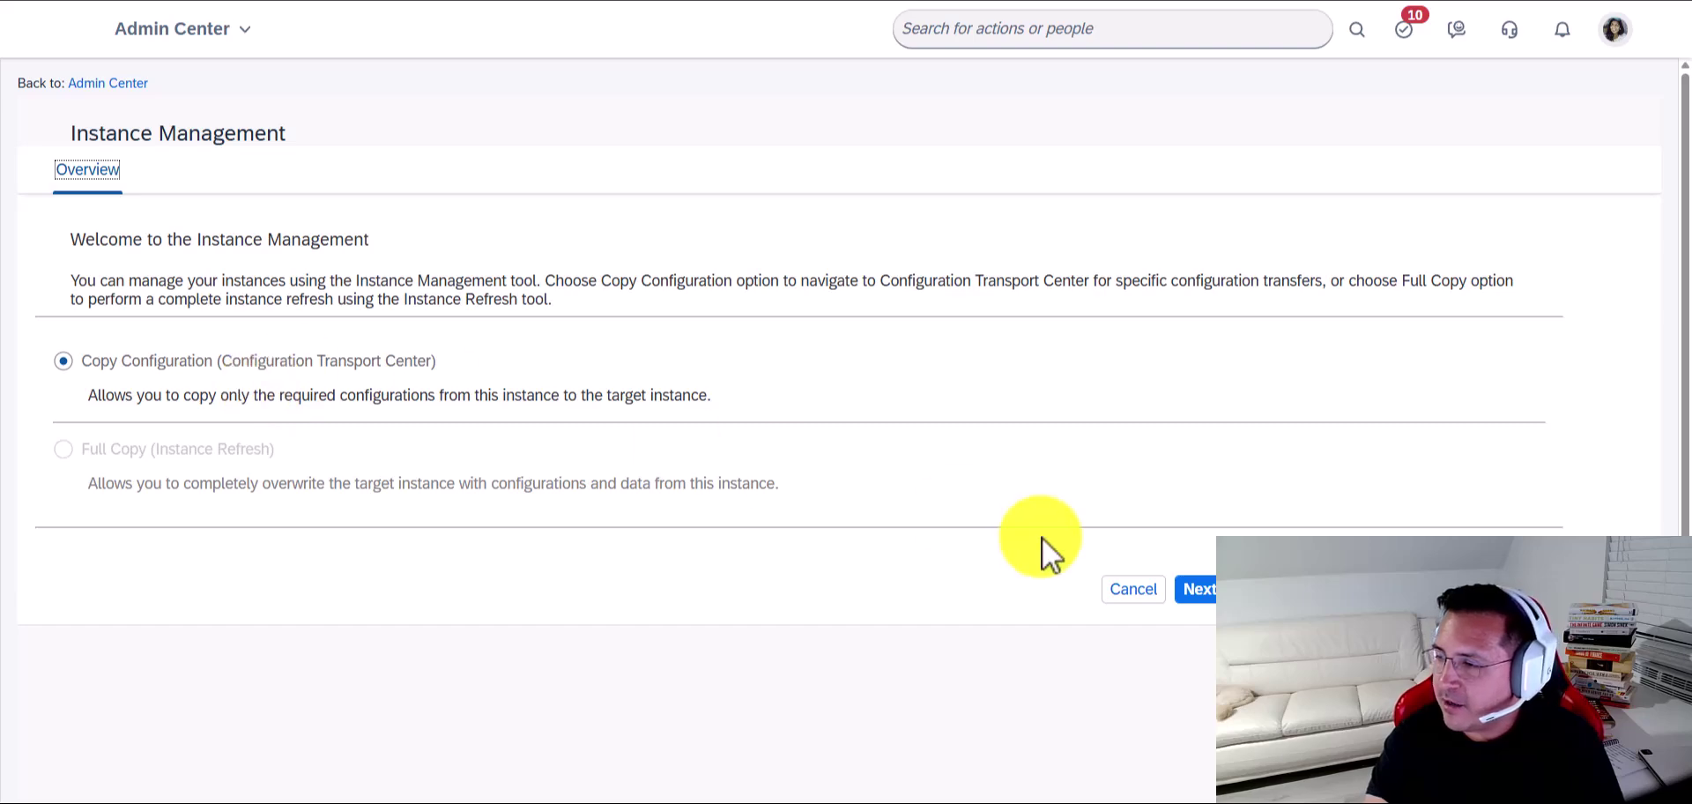
{"action": "left_click", "coordinate": [1190, 589]}
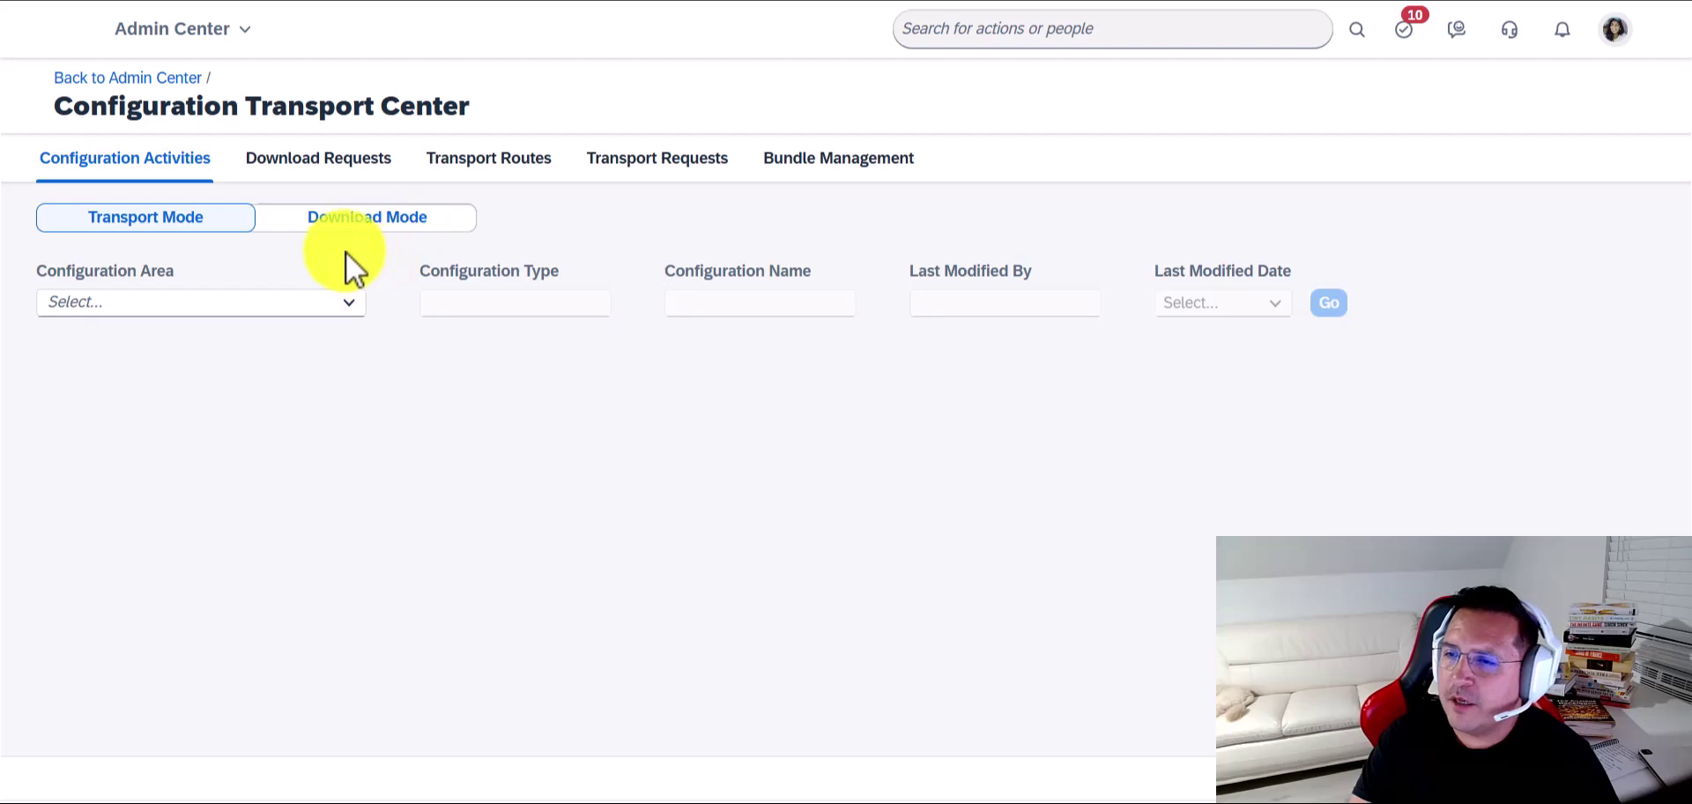
- Expand the Configuration Area dropdown to see the nine available areas
{"action": "left_click", "coordinate": [350, 303]}
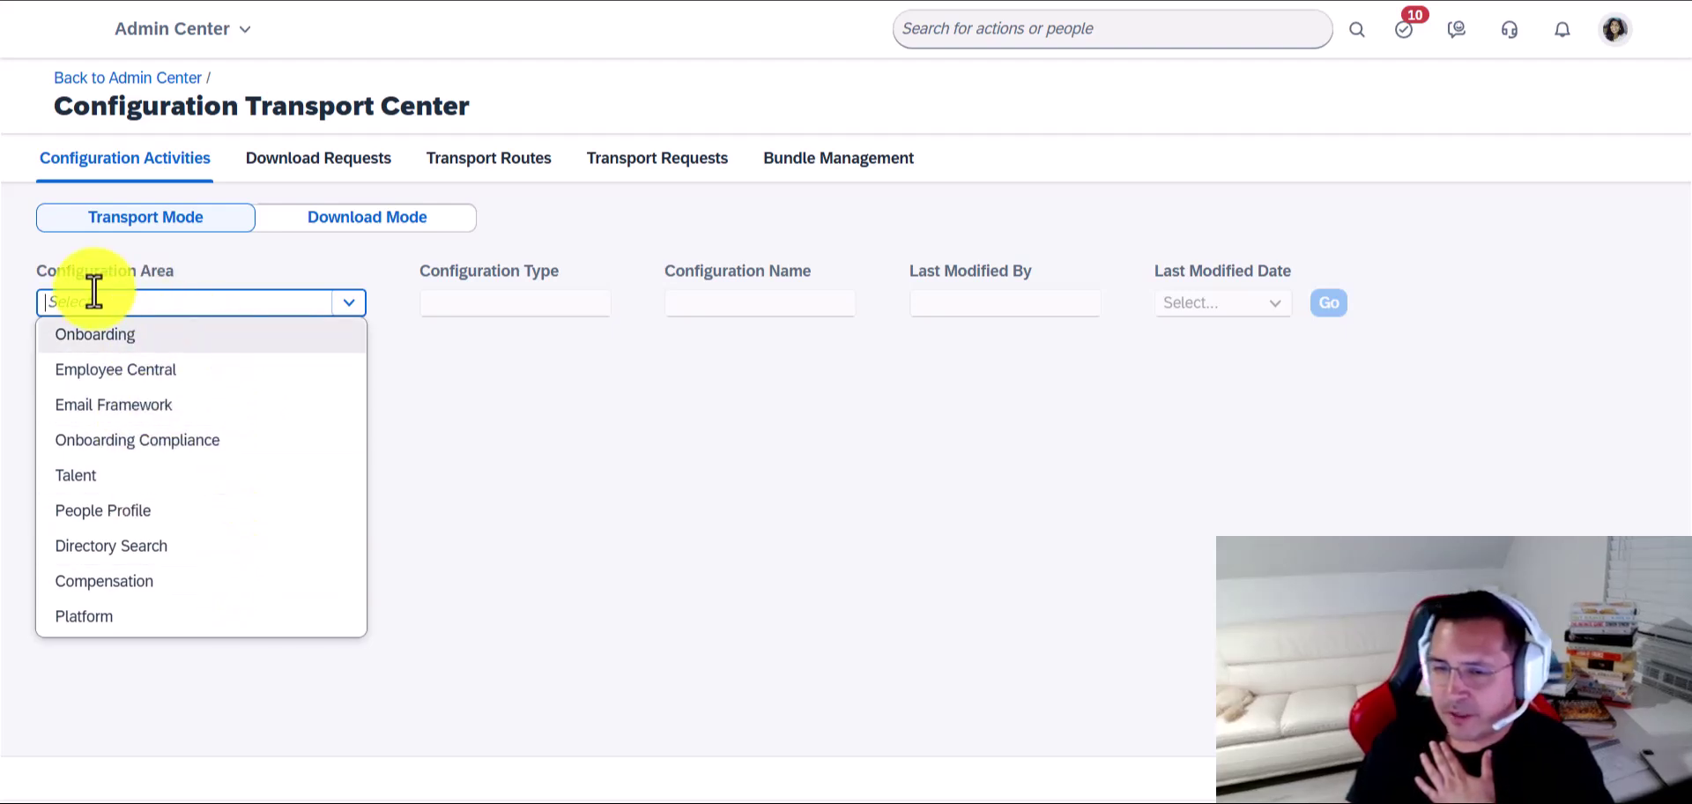
- Load the Talent configuration groups and collapse the tree to Talent's top-level groups
{"action": "left_click", "coordinate": [101, 501]}
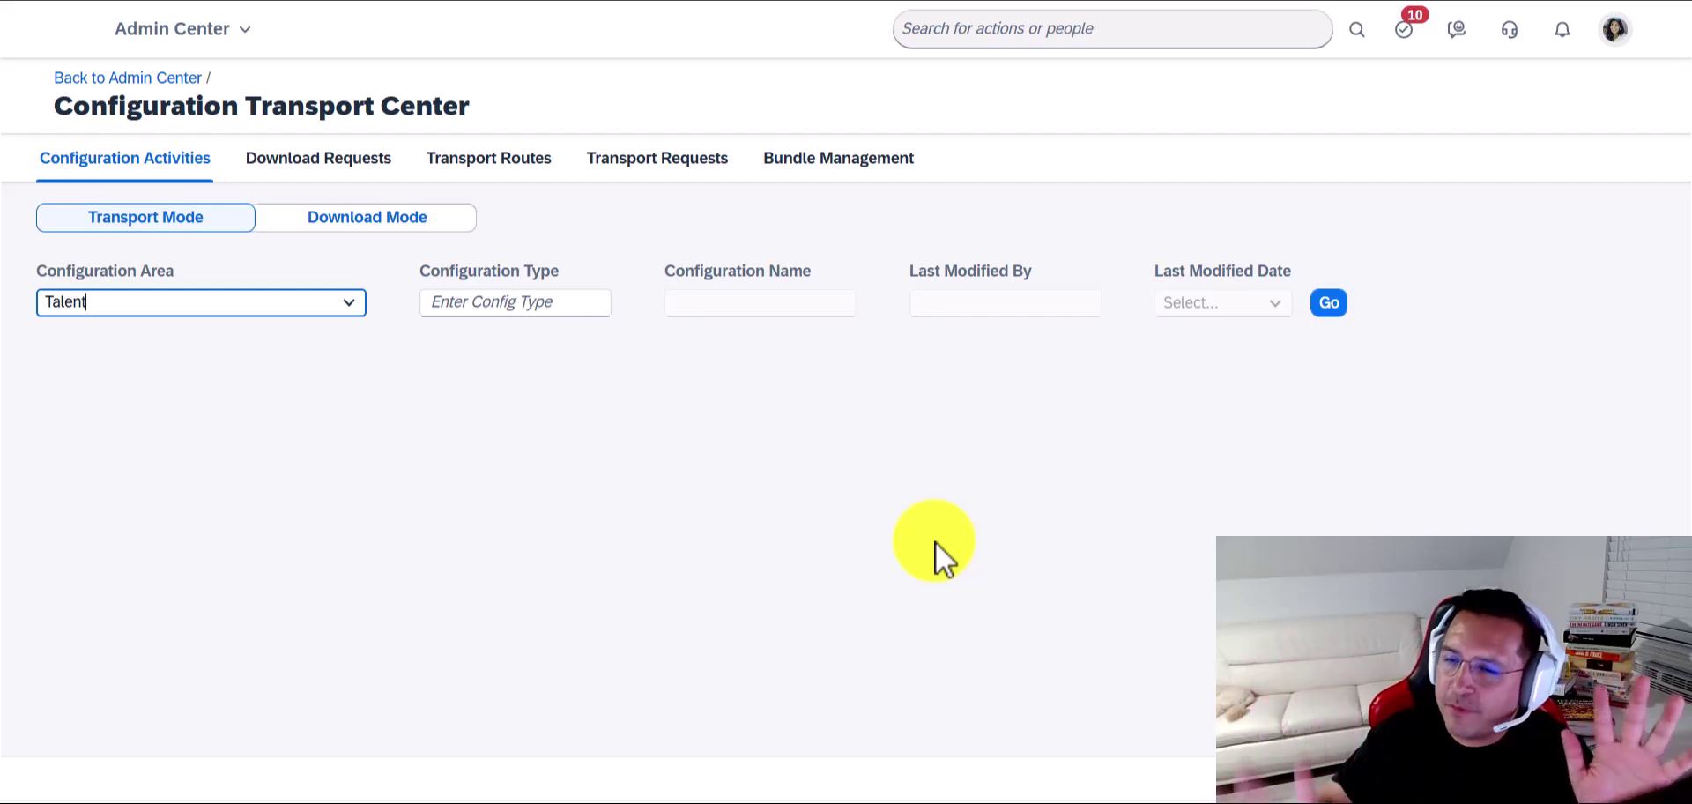
{"action": "left_click", "coordinate": [1331, 307]}
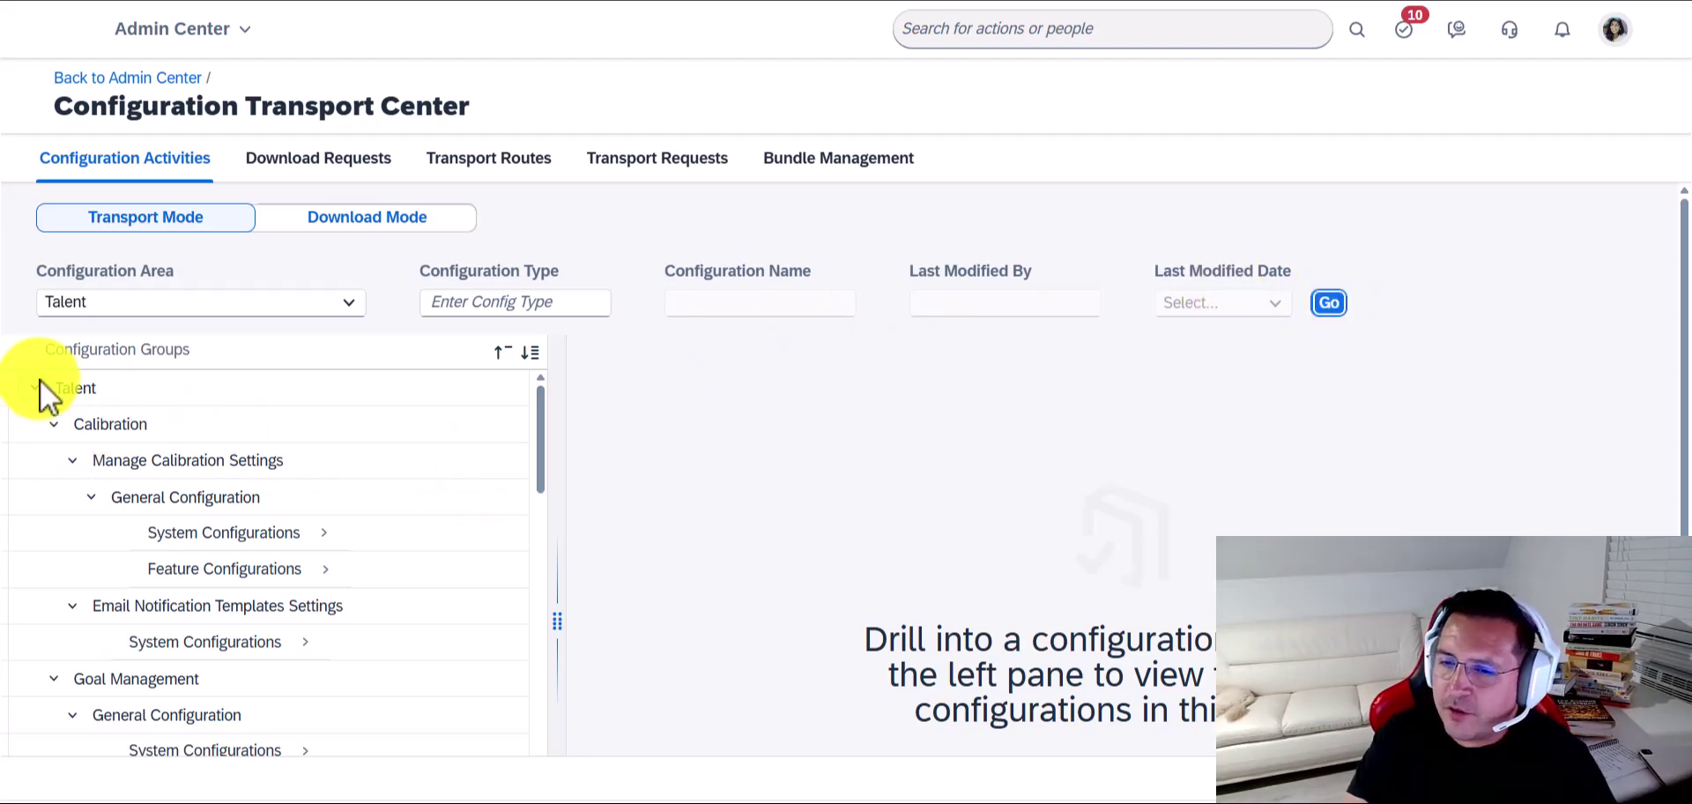
{"action": "scroll", "coordinate": [272, 503], "scroll_direction": "down", "scroll_amount": 10}
{"action": "scroll", "coordinate": [281, 502], "scroll_direction": "down", "scroll_amount": 15}
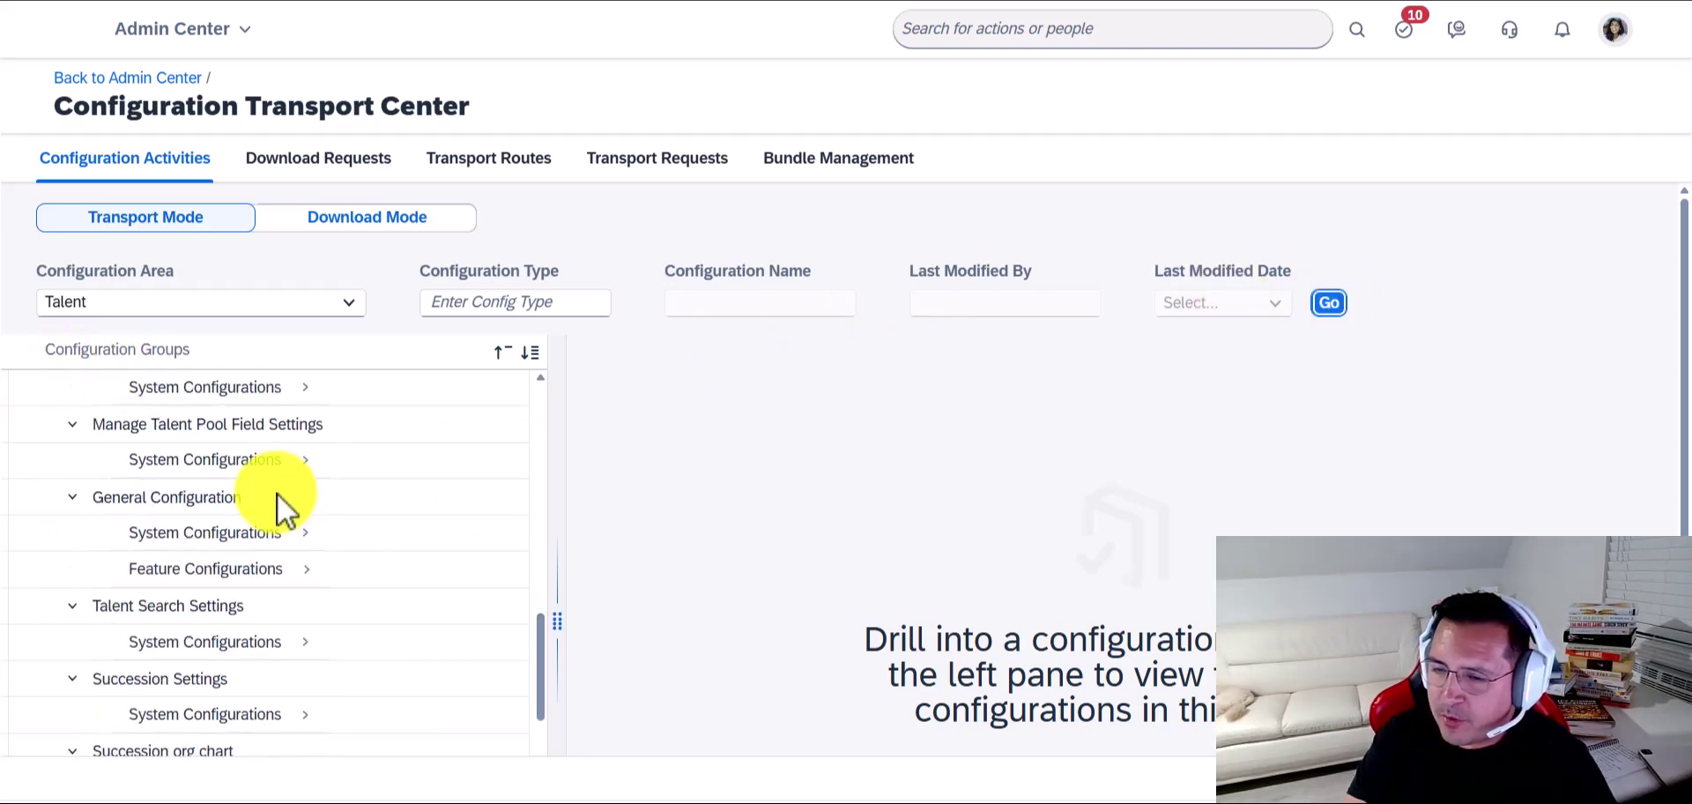
{"action": "scroll", "coordinate": [264, 586], "scroll_direction": "up", "scroll_amount": 15}
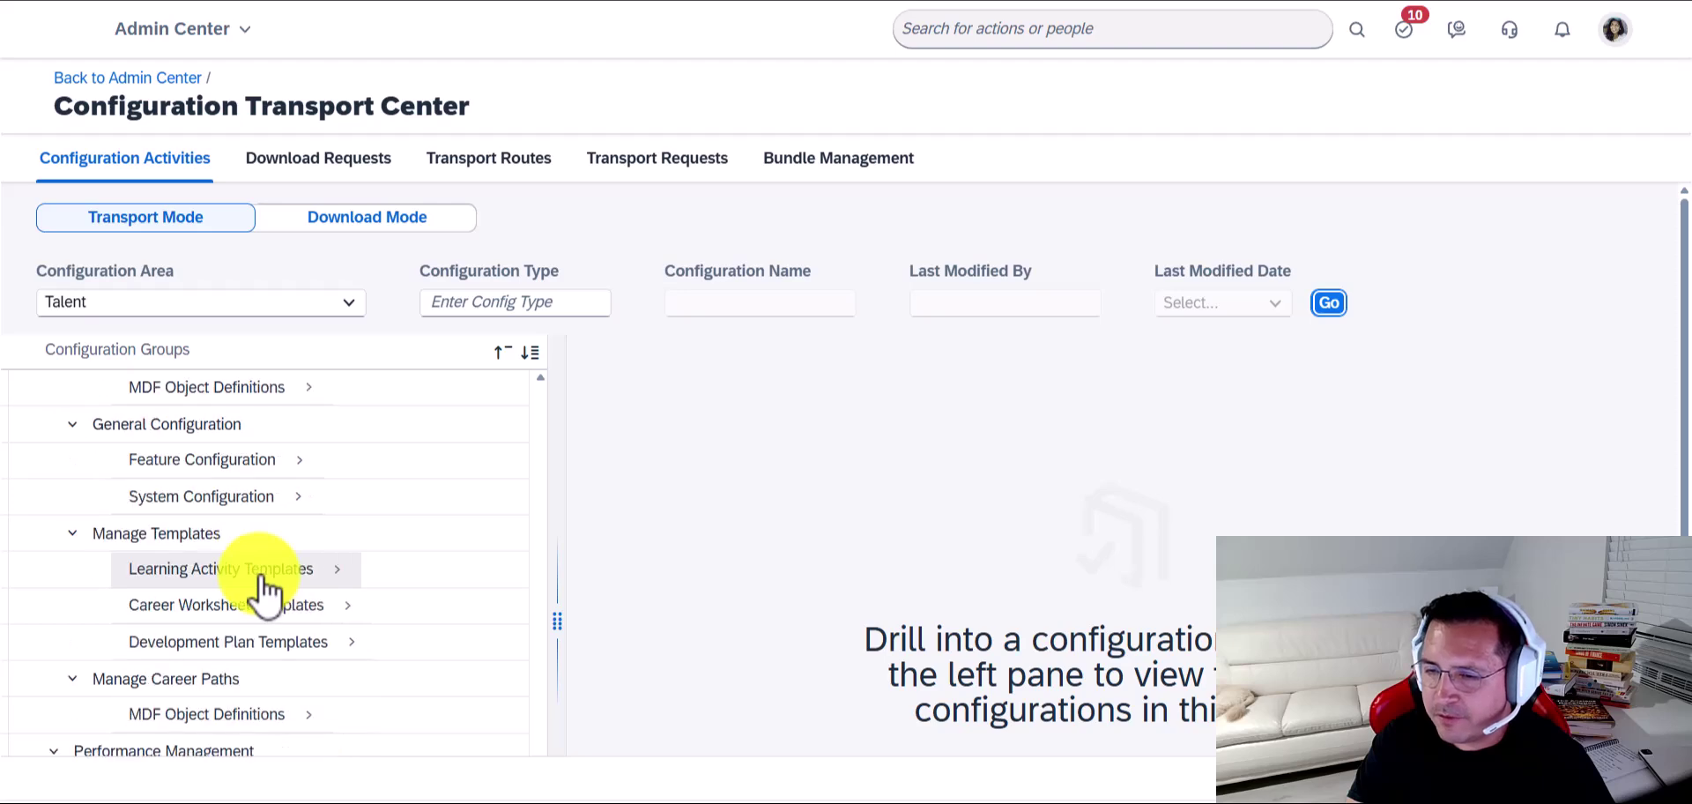
{"action": "scroll", "coordinate": [308, 568], "scroll_direction": "up", "scroll_amount": 10}
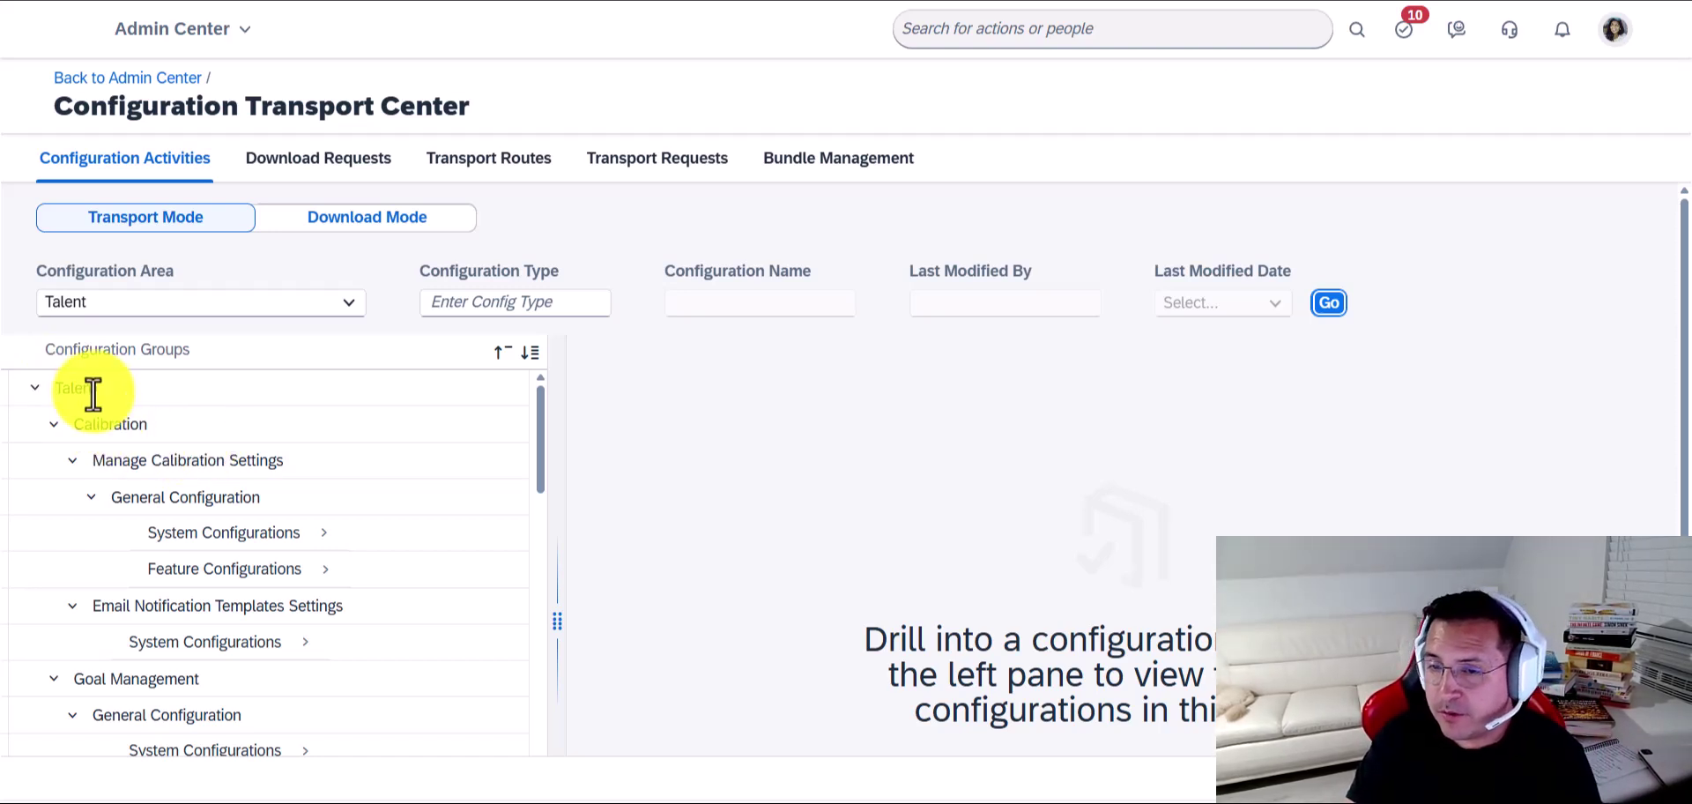
{"action": "left_click", "coordinate": [42, 397]}
{"action": "left_click", "coordinate": [42, 396]}
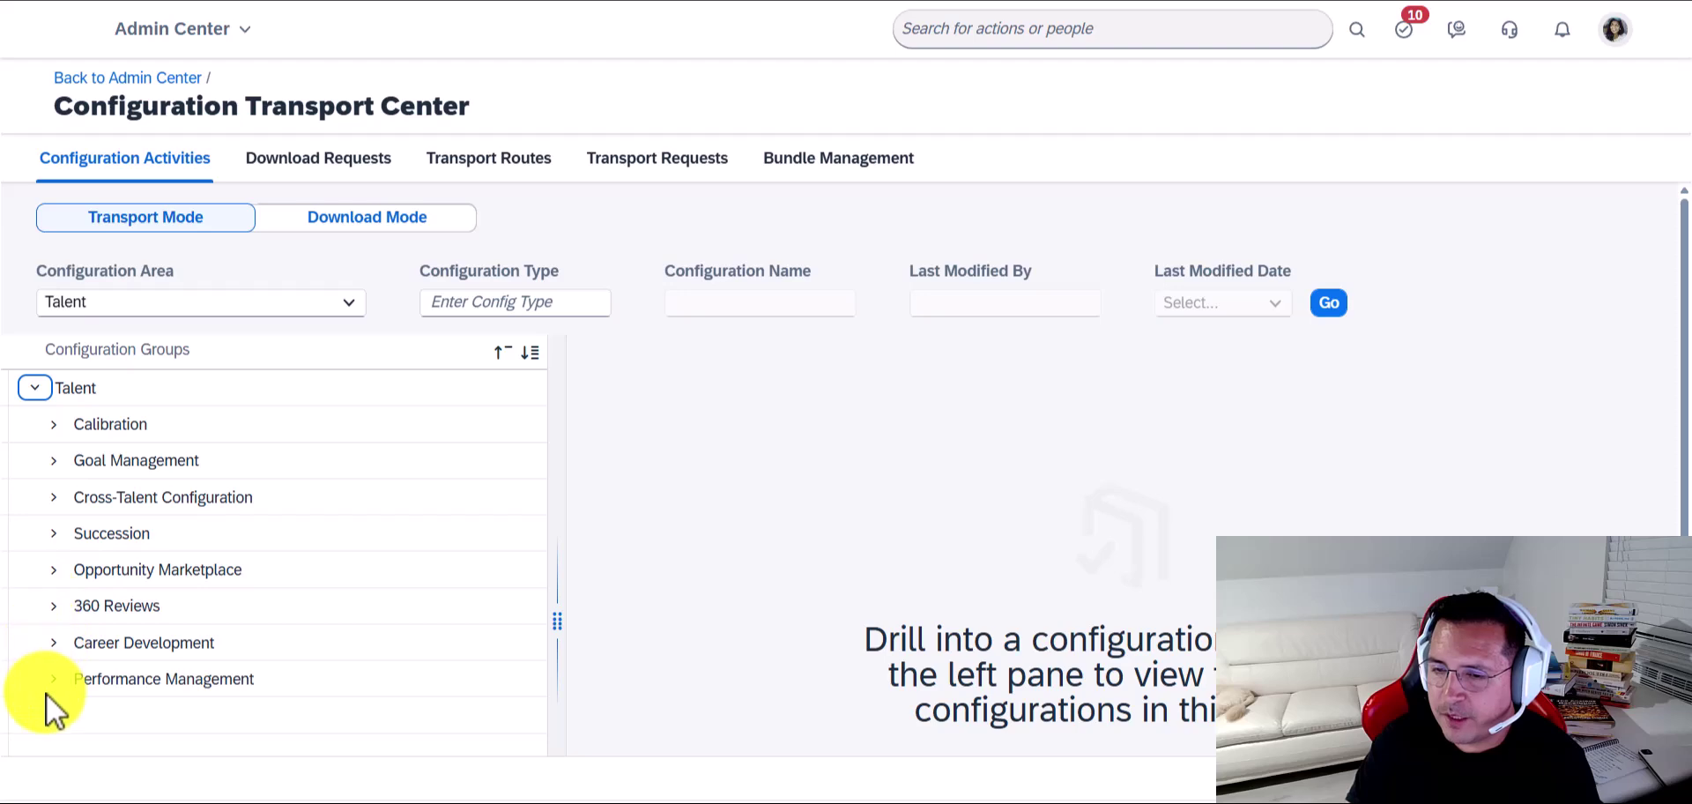
{"action": "left_click", "coordinate": [336, 303]}
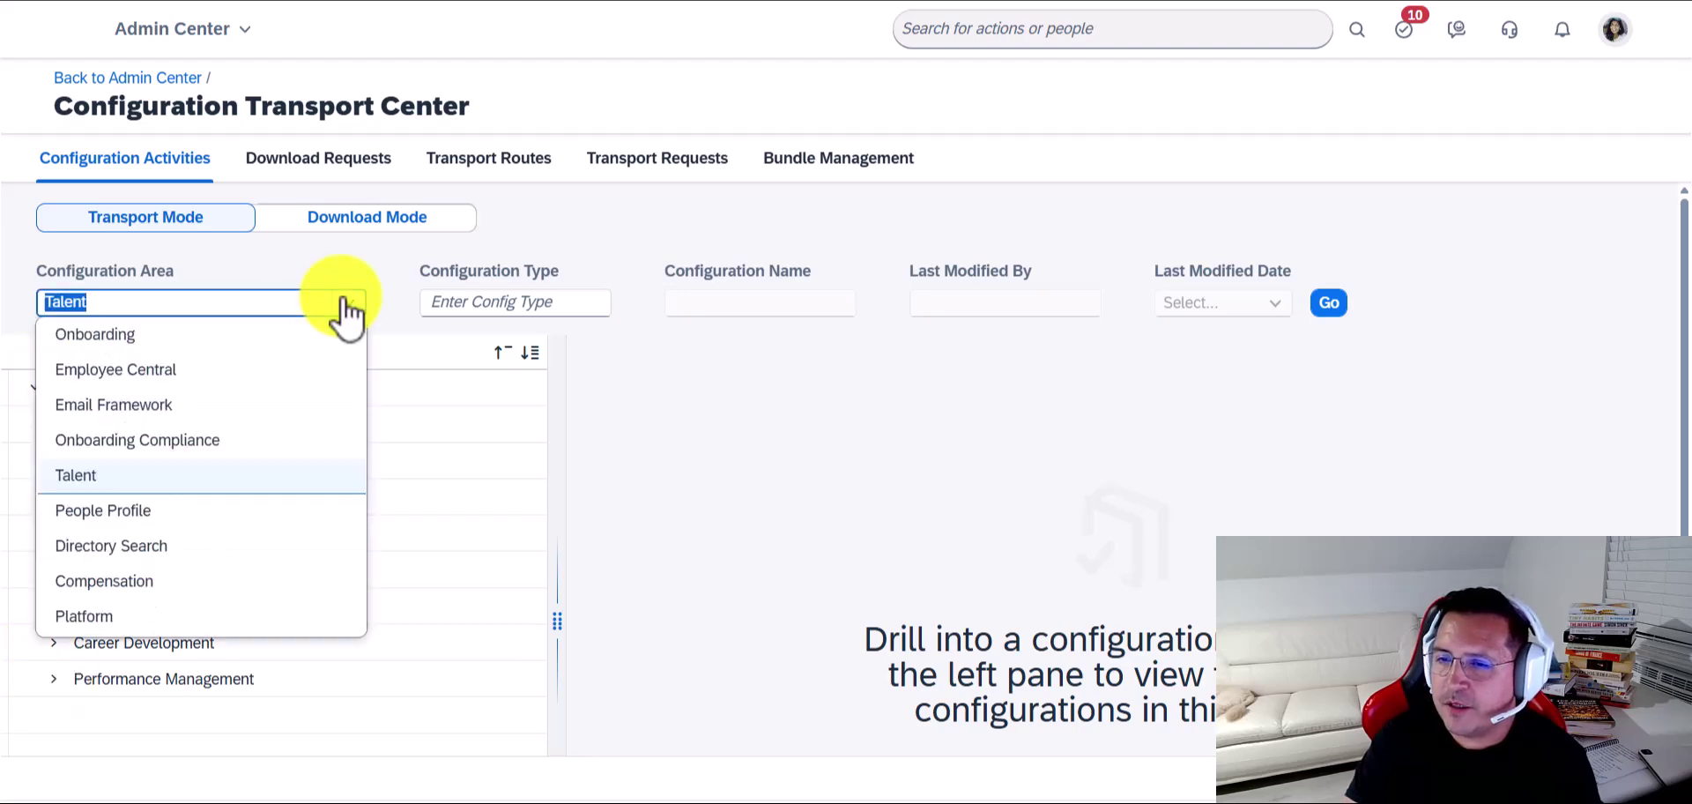
- Switch to Employee Central, accept the discard warning, and list its configuration groups
{"action": "left_click", "coordinate": [144, 371]}
{"action": "left_click", "coordinate": [1013, 450]}
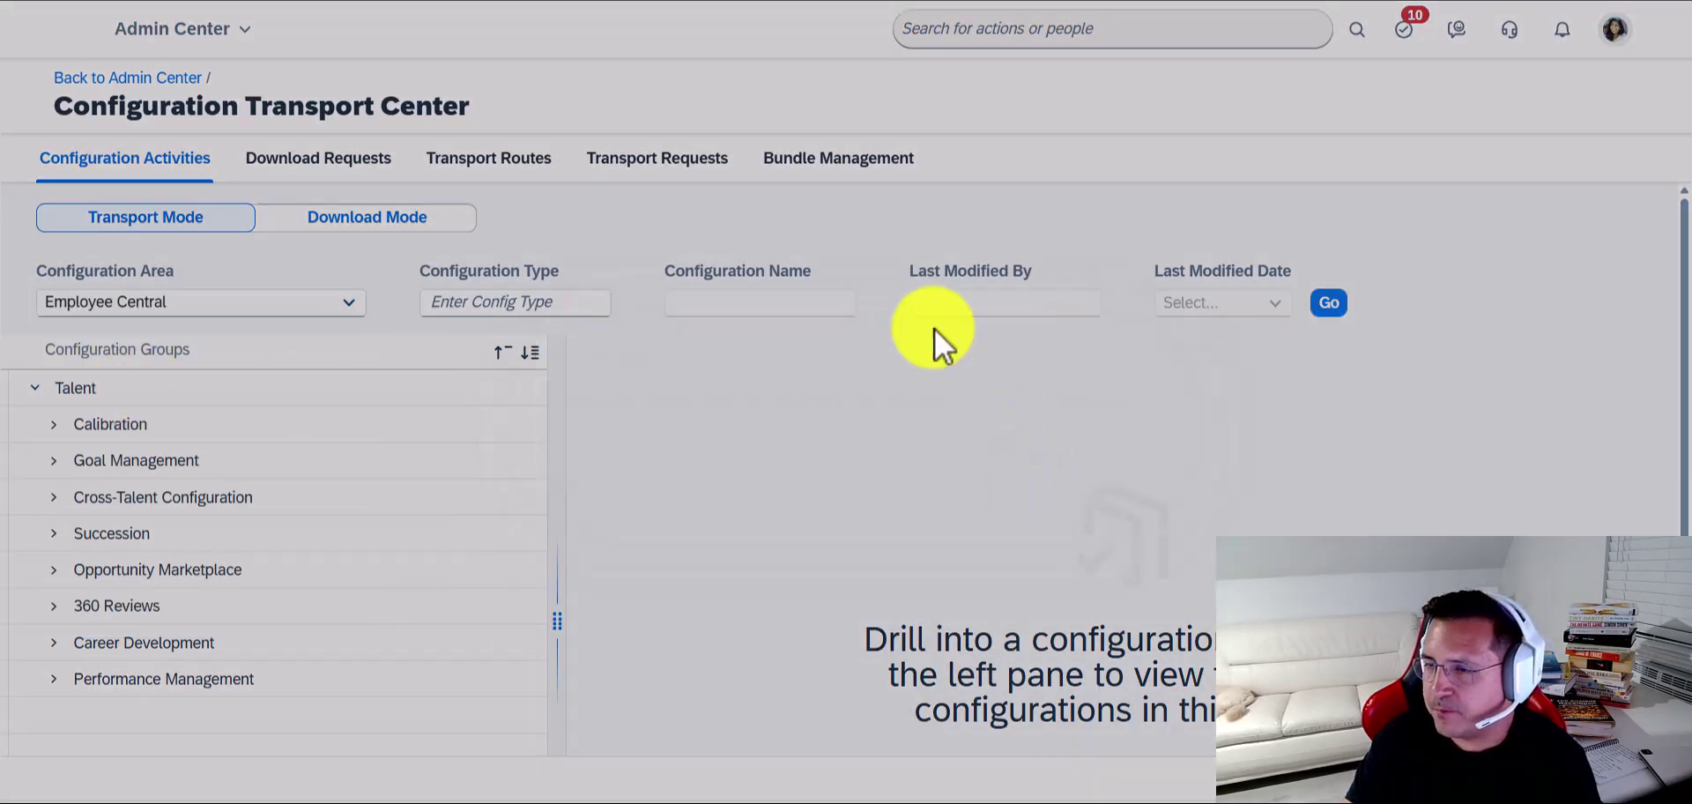
{"action": "left_click", "coordinate": [1328, 303]}
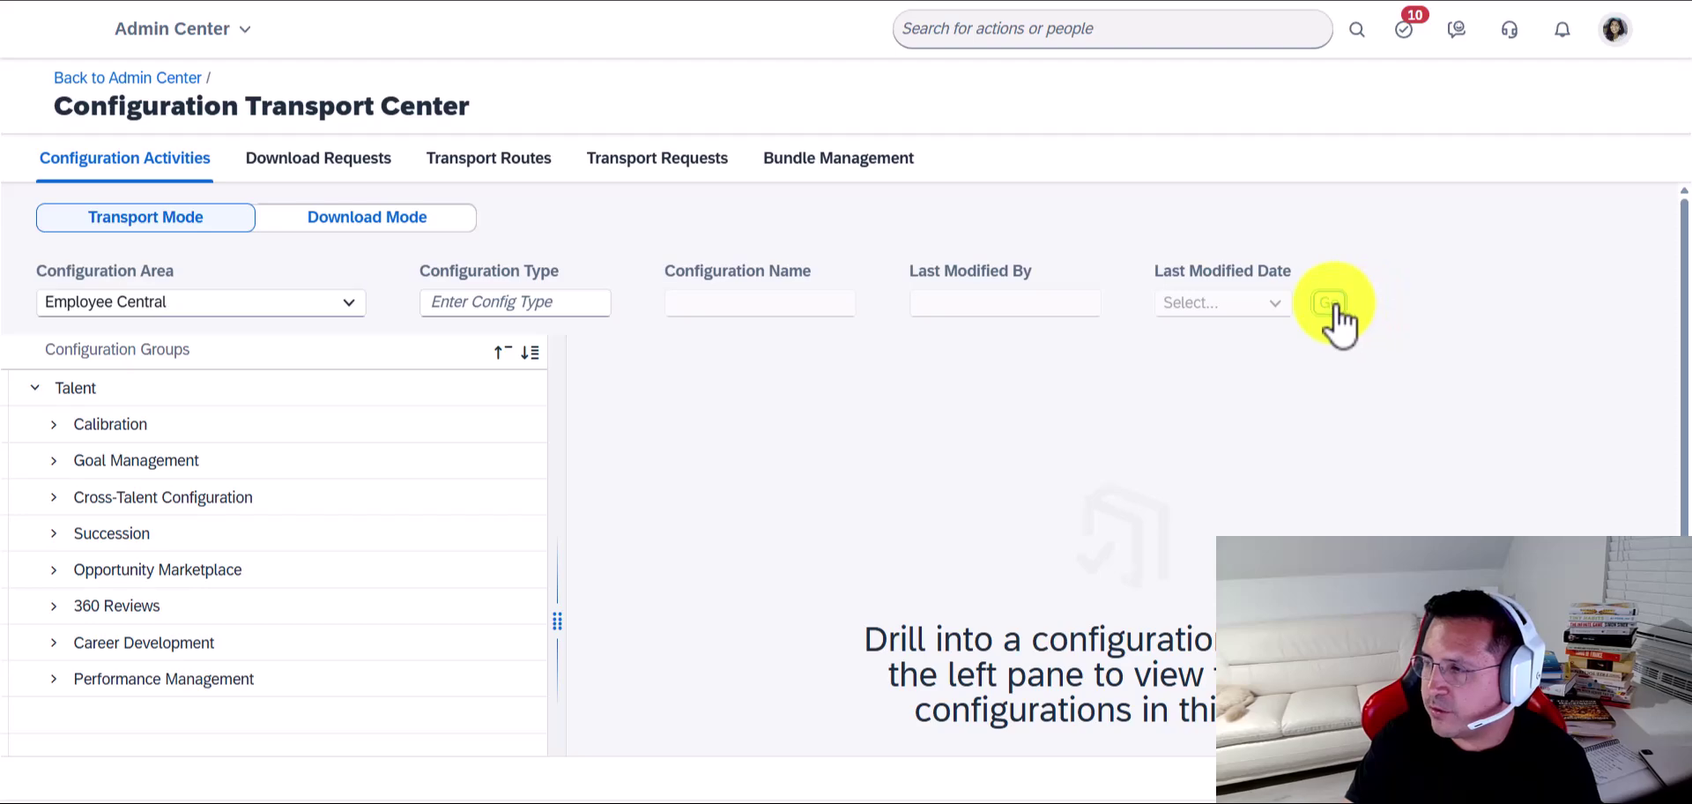
{"action": "left_click", "coordinate": [34, 393]}
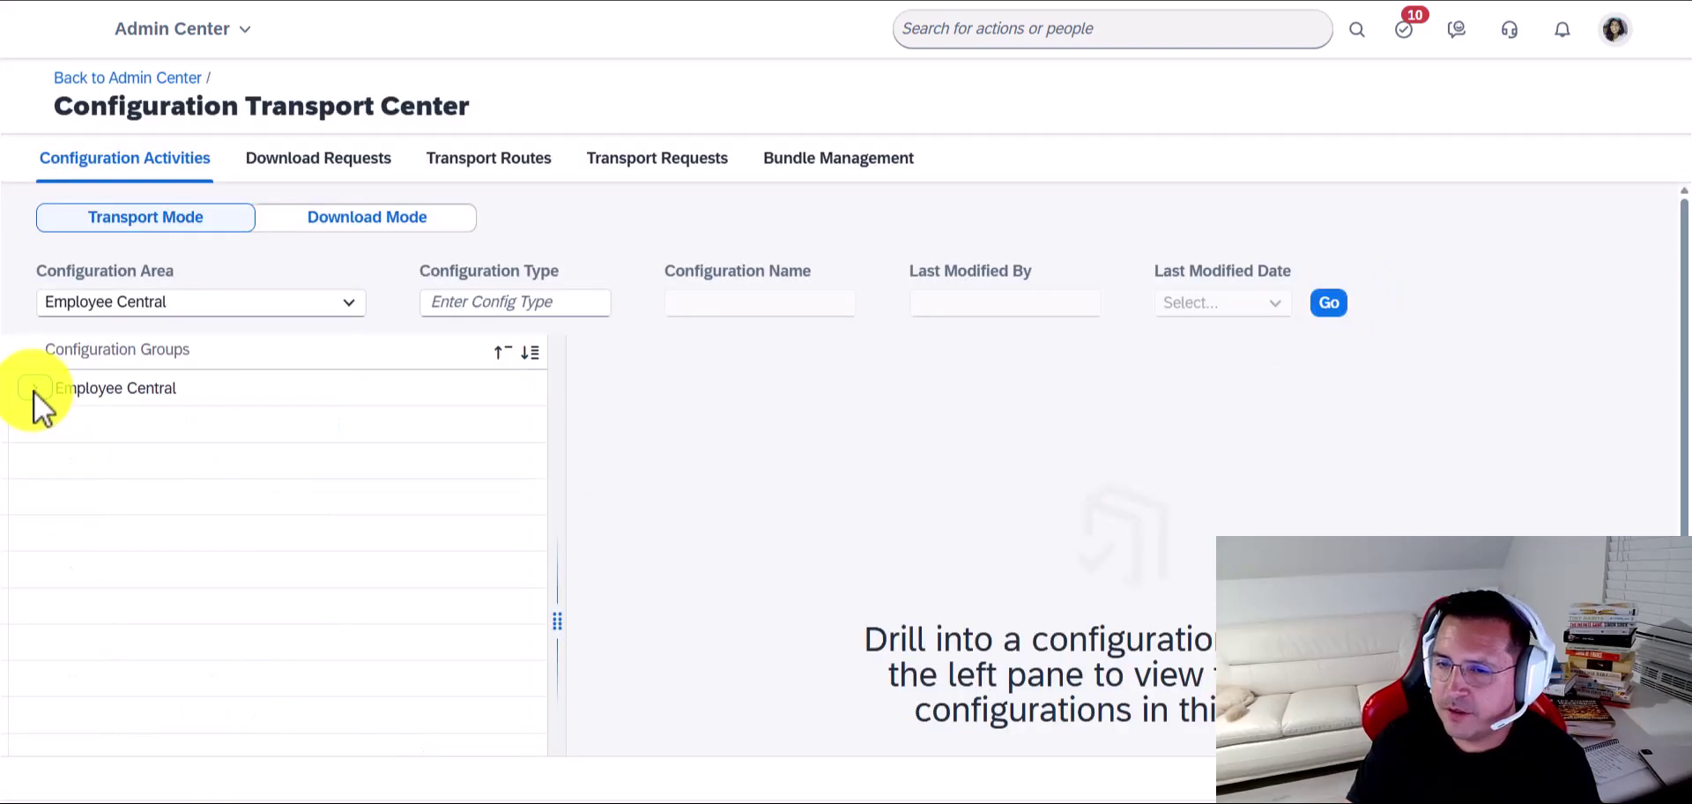
{"action": "left_click", "coordinate": [40, 396]}
{"action": "scroll", "coordinate": [288, 659], "scroll_direction": "down", "scroll_amount": 3}
{"action": "scroll", "coordinate": [288, 661], "scroll_direction": "up", "scroll_amount": 3}
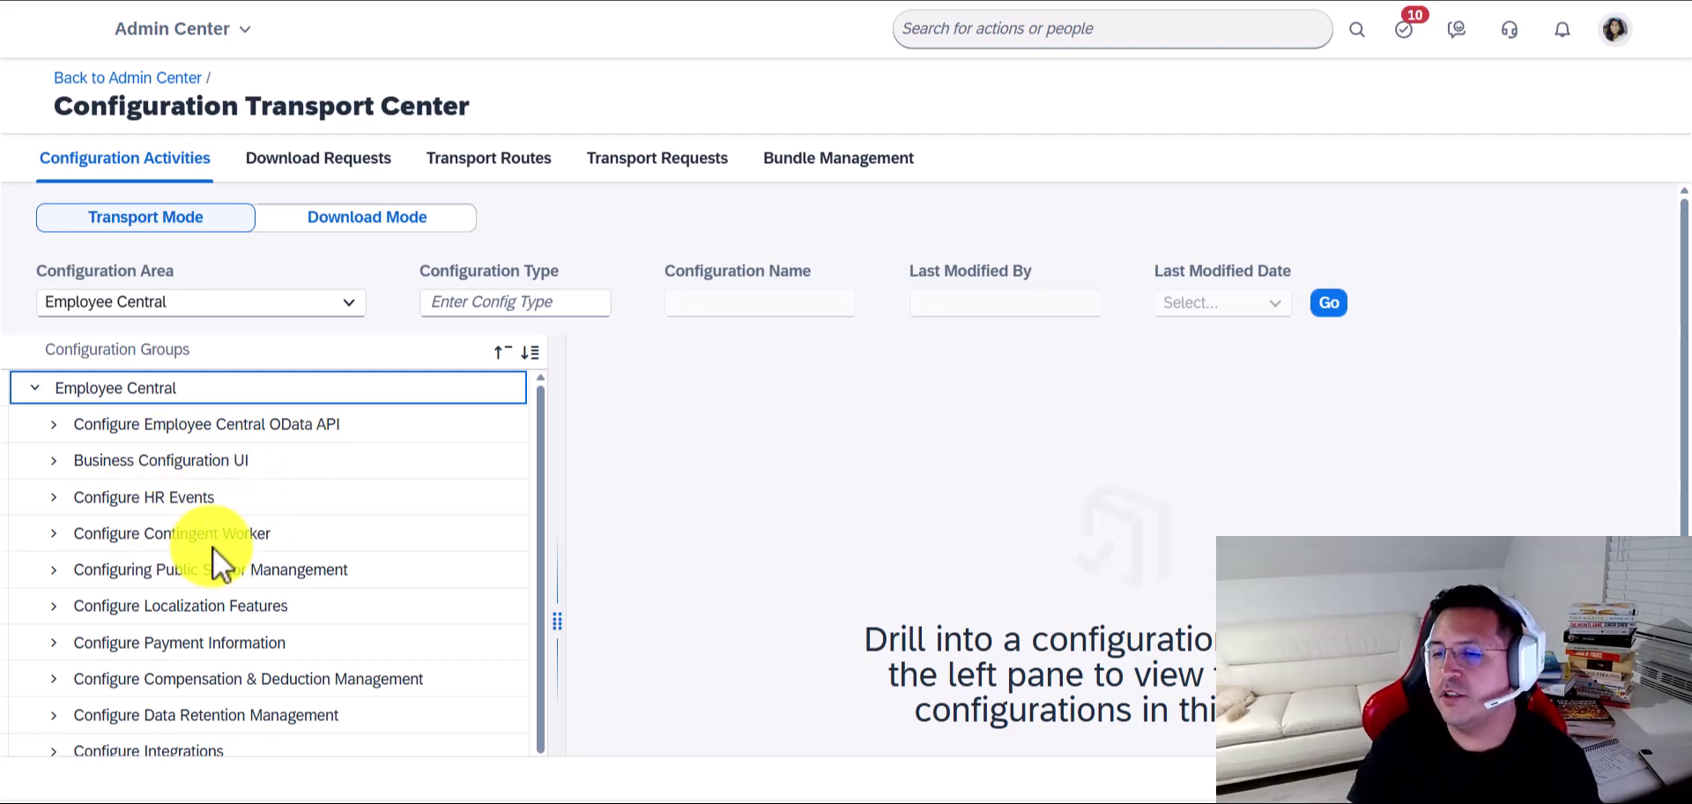
{"action": "scroll", "coordinate": [141, 611], "scroll_direction": "down", "scroll_amount": 3}
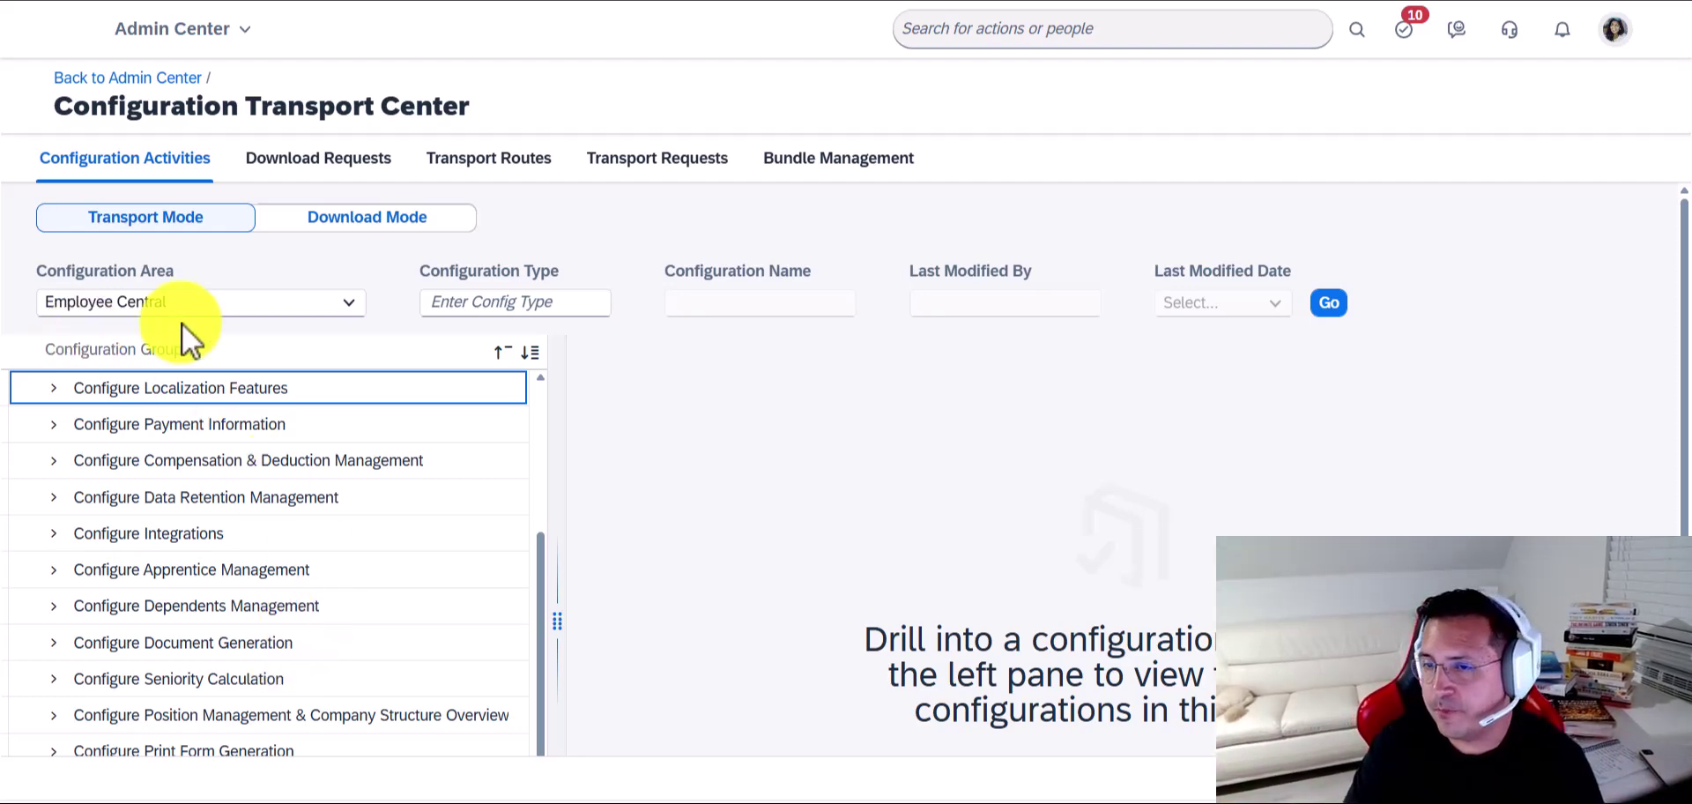
- Switch the Configuration Area back to Talent, accepting the warning, and load its groups
{"action": "left_click", "coordinate": [339, 308]}
{"action": "left_click", "coordinate": [79, 474]}
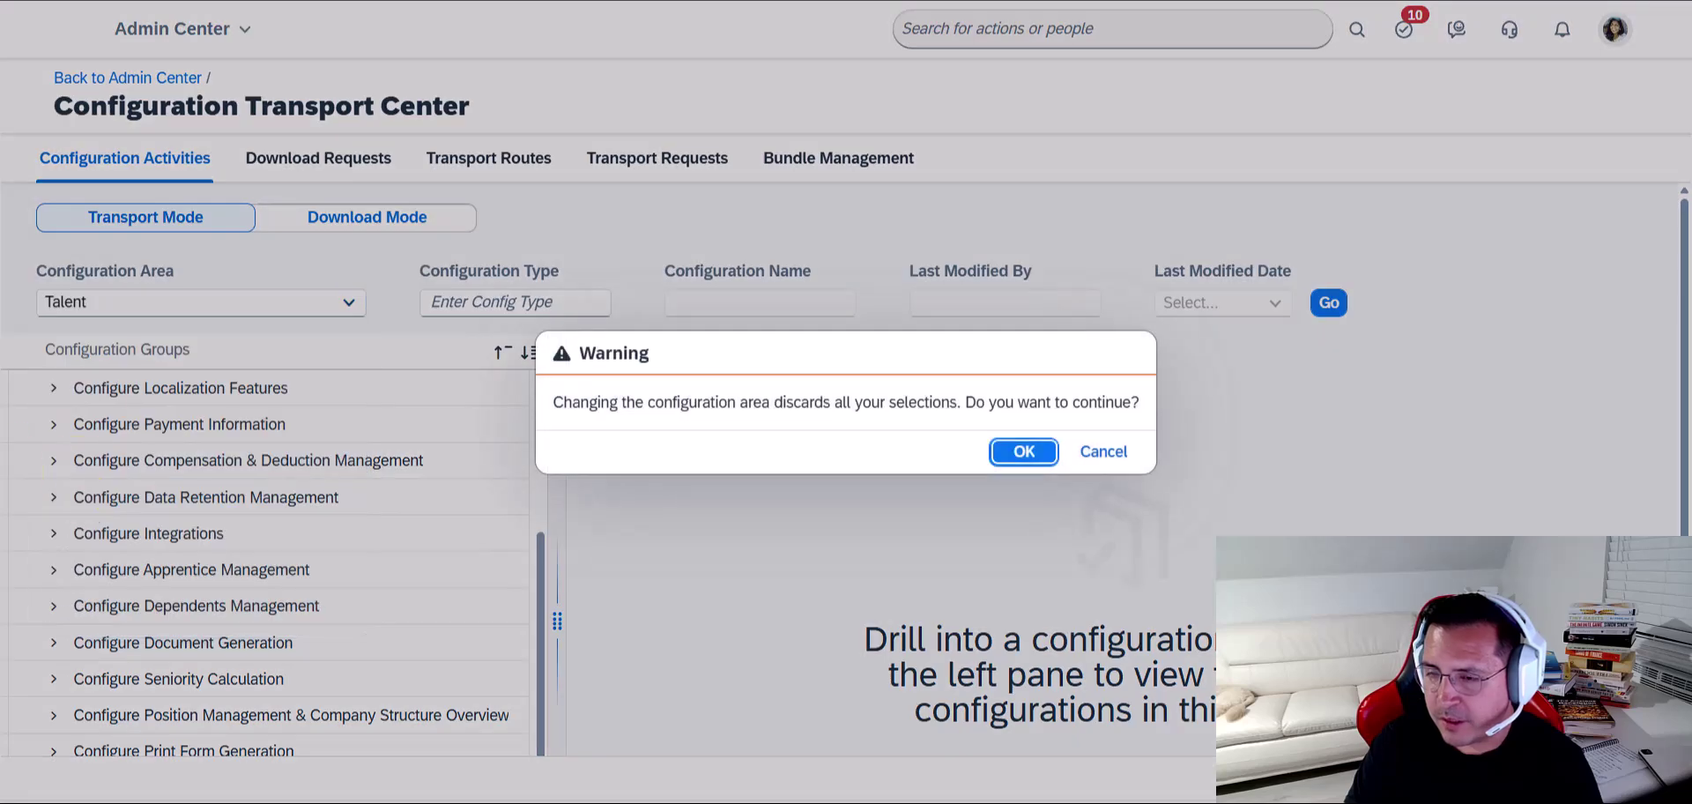
{"action": "left_click", "coordinate": [1009, 457]}
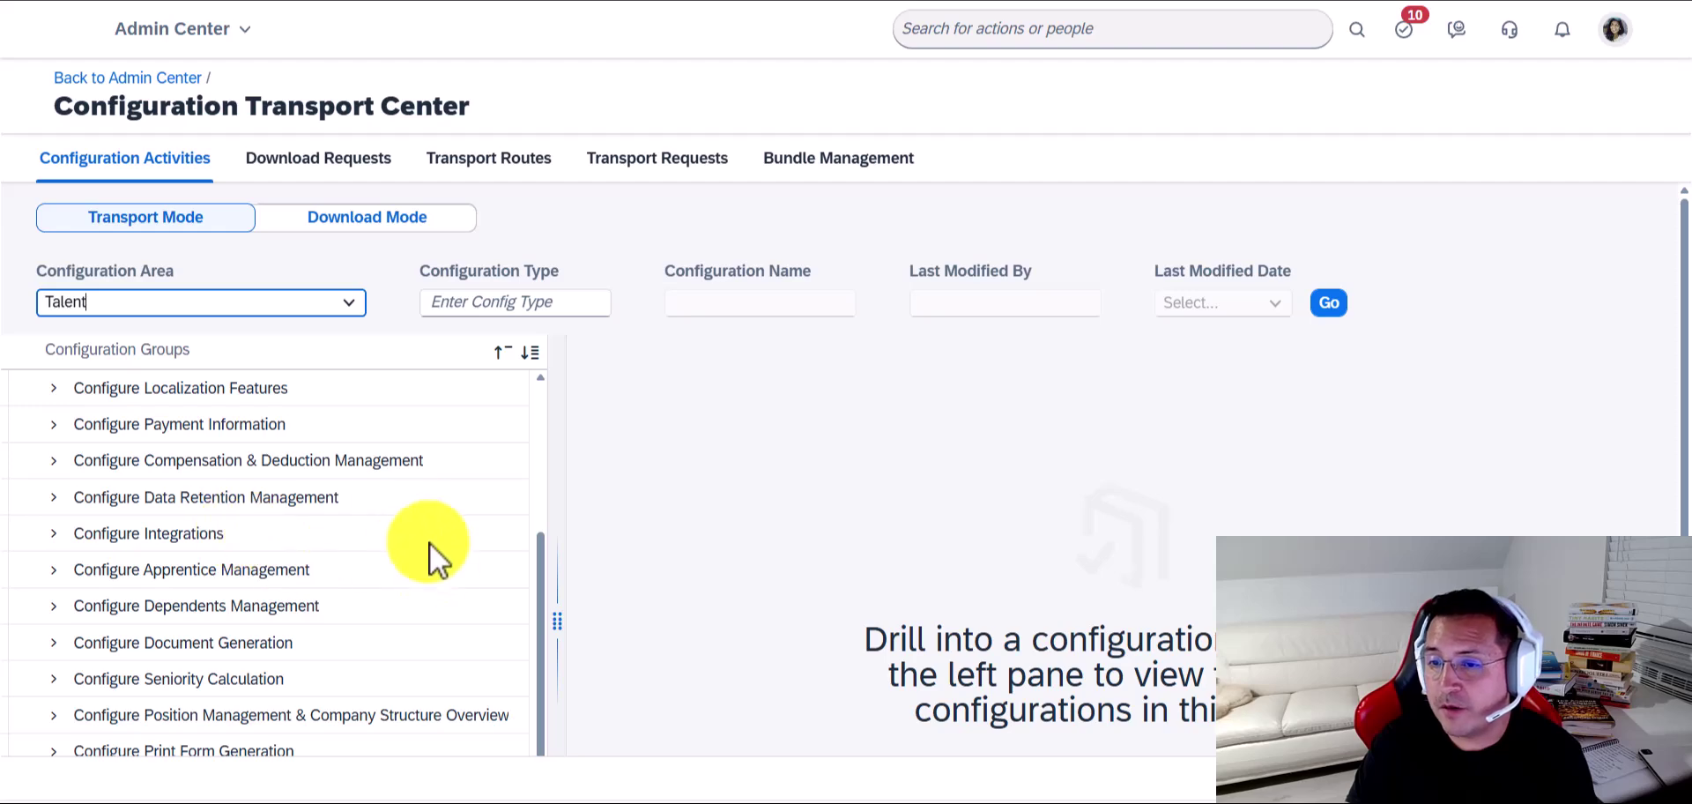
{"action": "left_click", "coordinate": [1328, 302]}
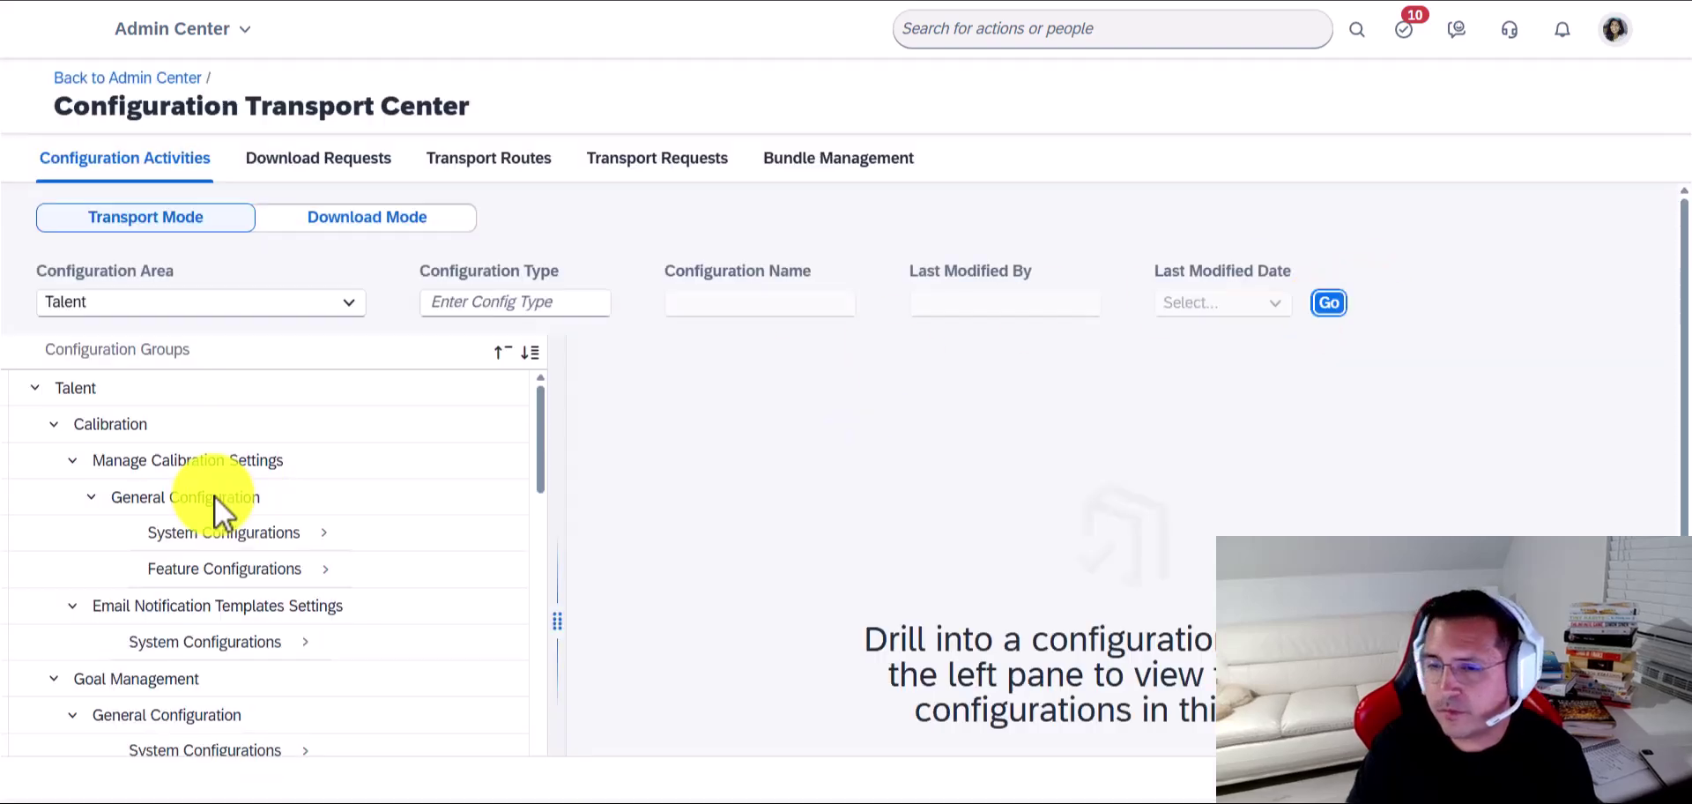
- Expand Performance Management and list the ten form templates under Manage Templates
{"action": "left_click", "coordinate": [34, 388]}
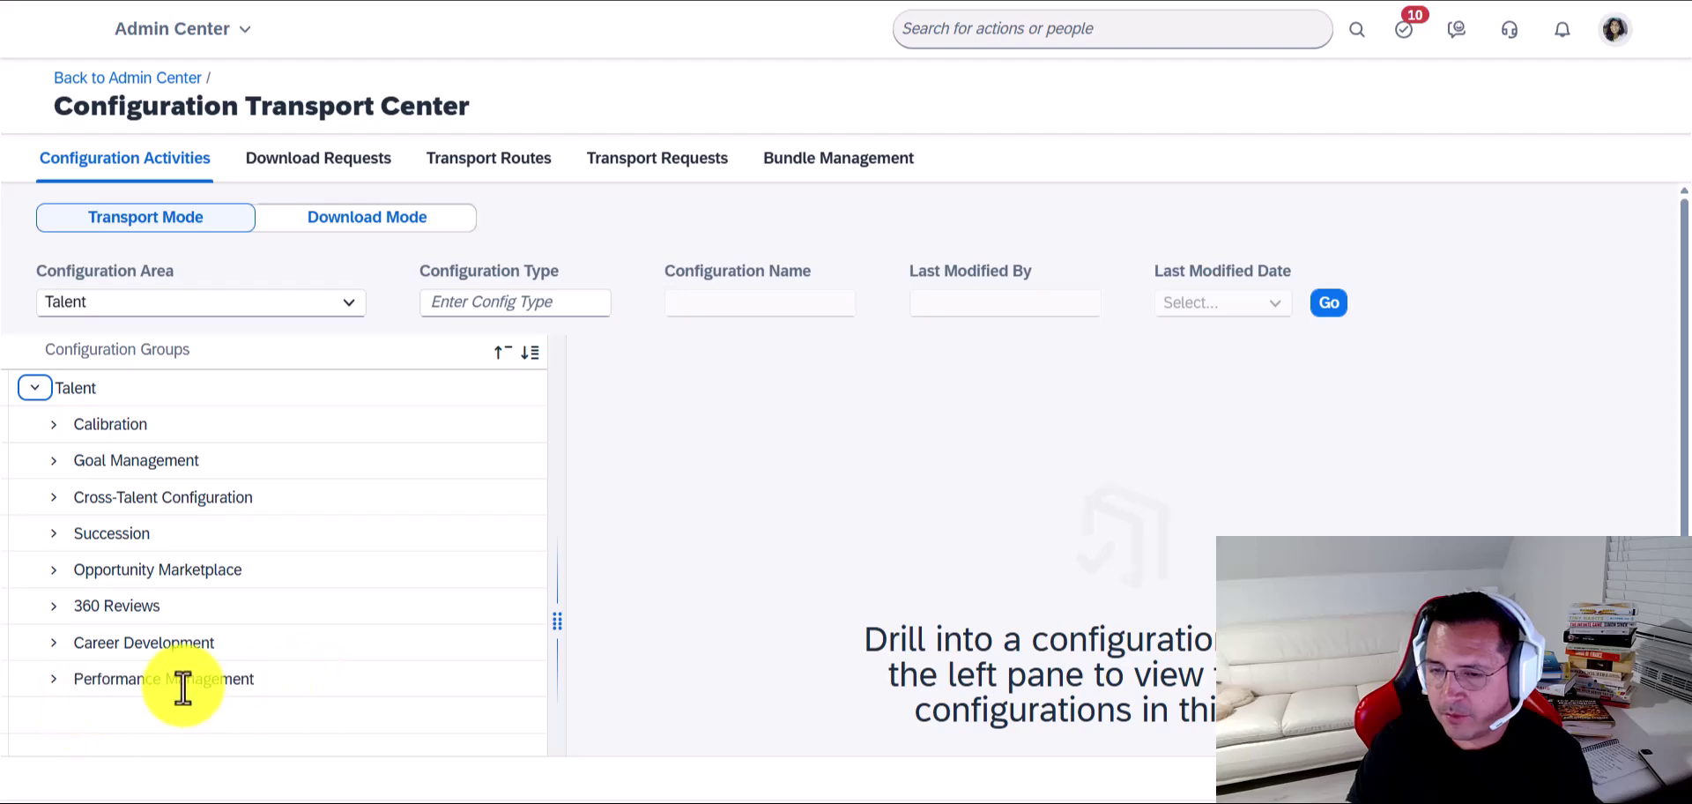
{"action": "left_click", "coordinate": [54, 679]}
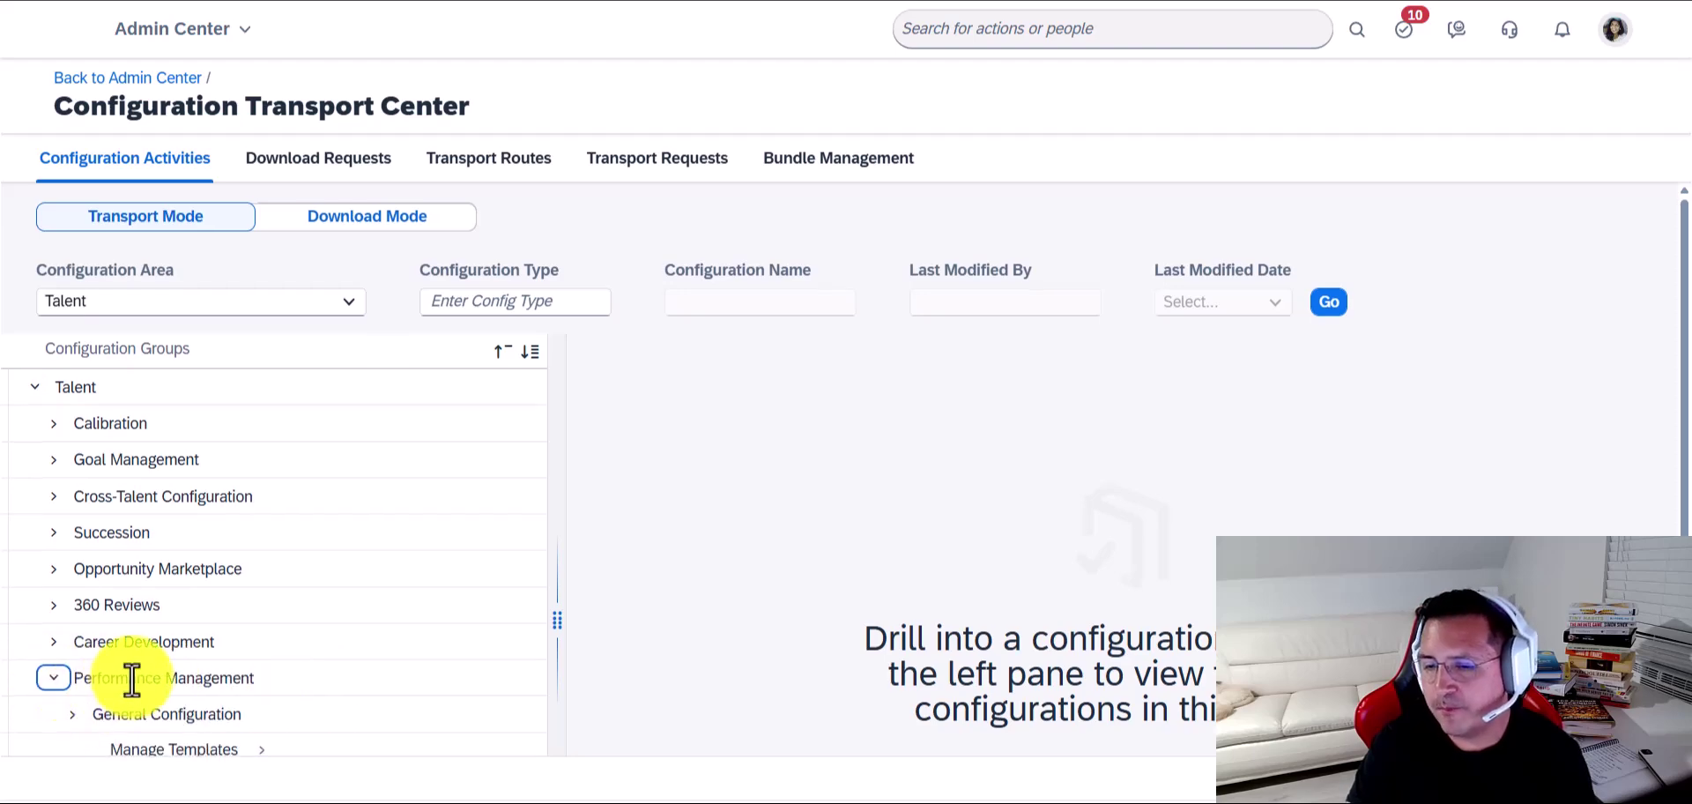
{"action": "scroll", "coordinate": [132, 684], "scroll_direction": "down", "scroll_amount": 2}
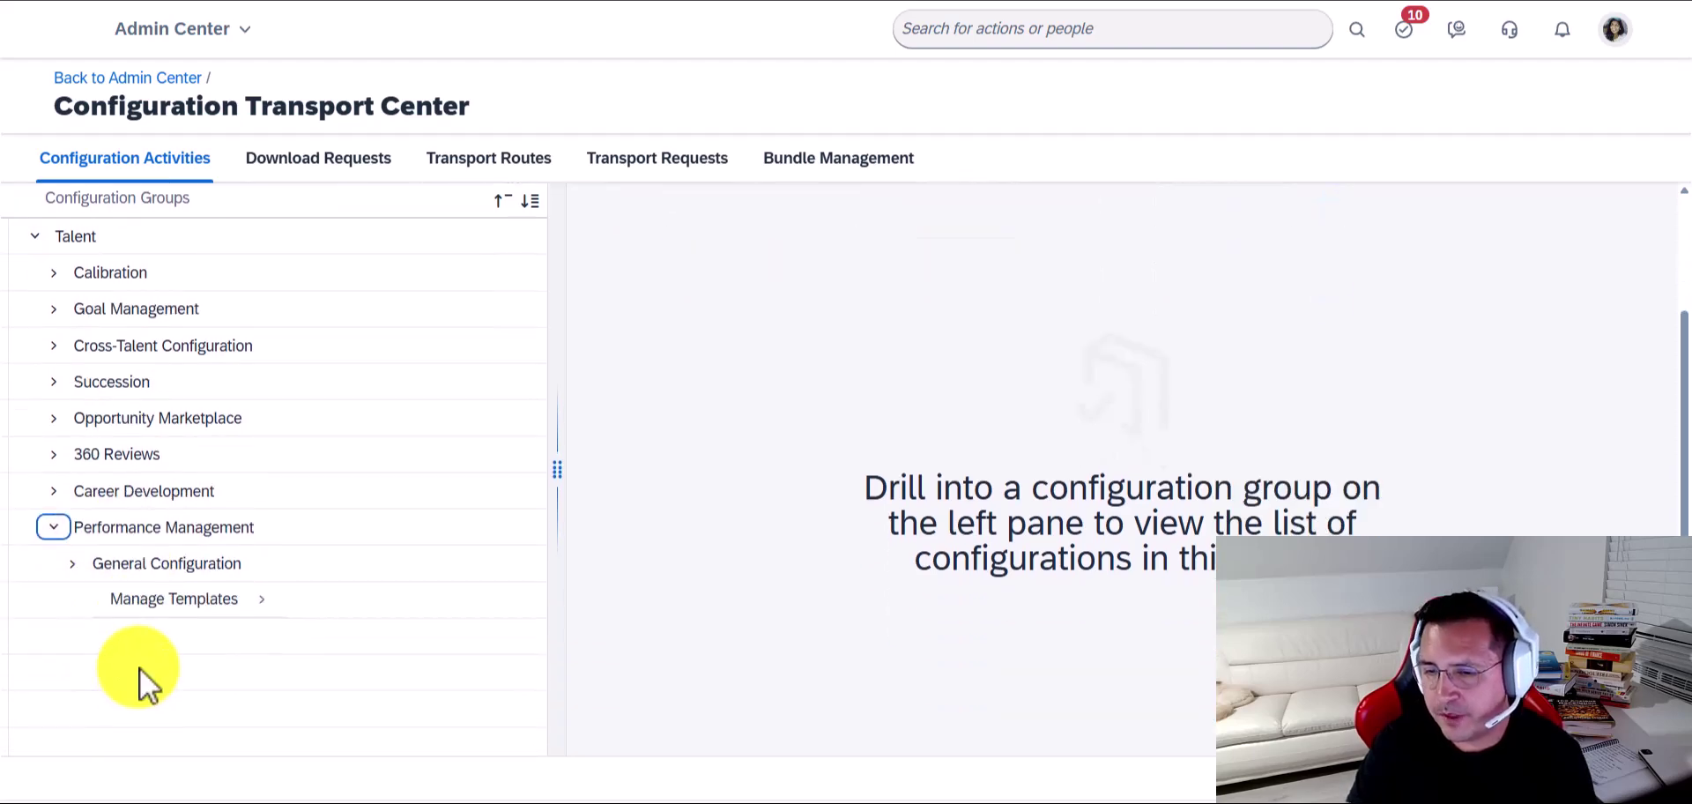
{"action": "left_click", "coordinate": [244, 608]}
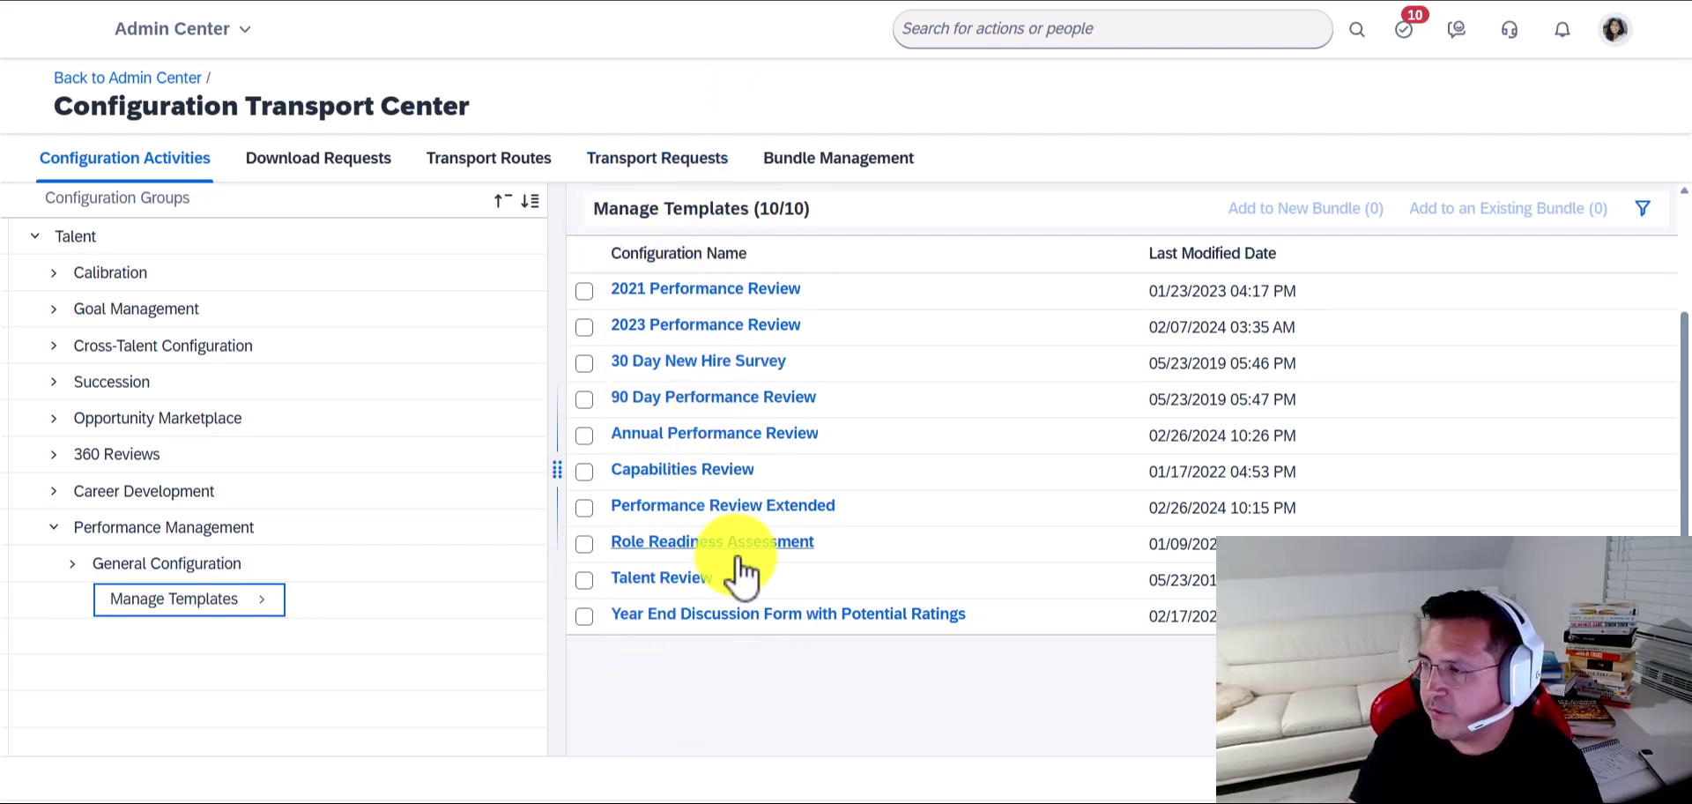
- Add the 90 Day Performance Review template to a new bundle with ID 'Demo 1'
{"action": "left_click", "coordinate": [585, 401]}
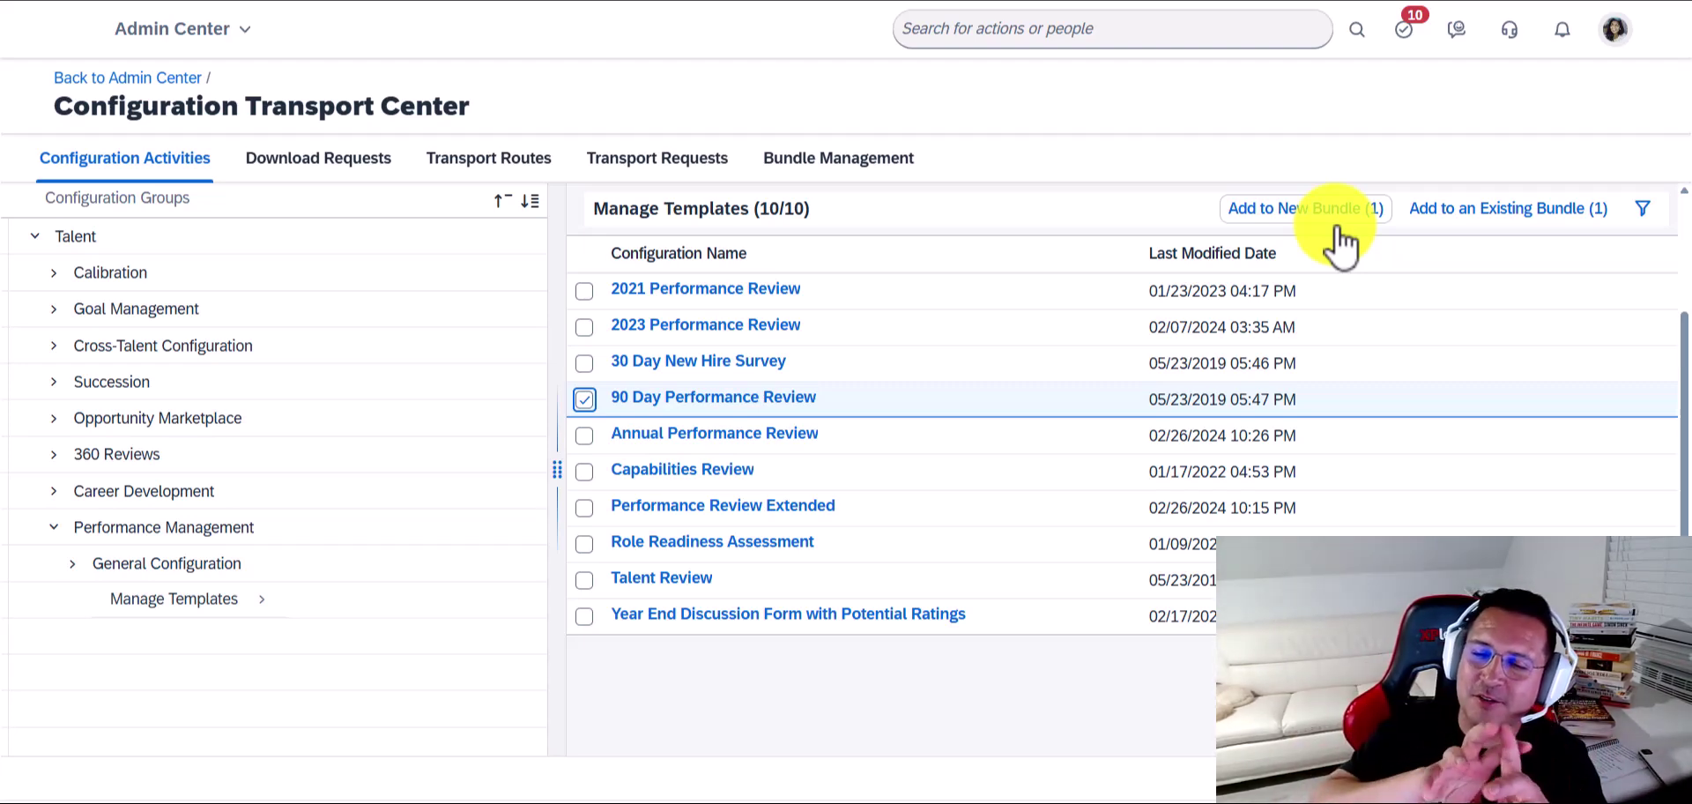
{"action": "left_click", "coordinate": [1260, 210]}
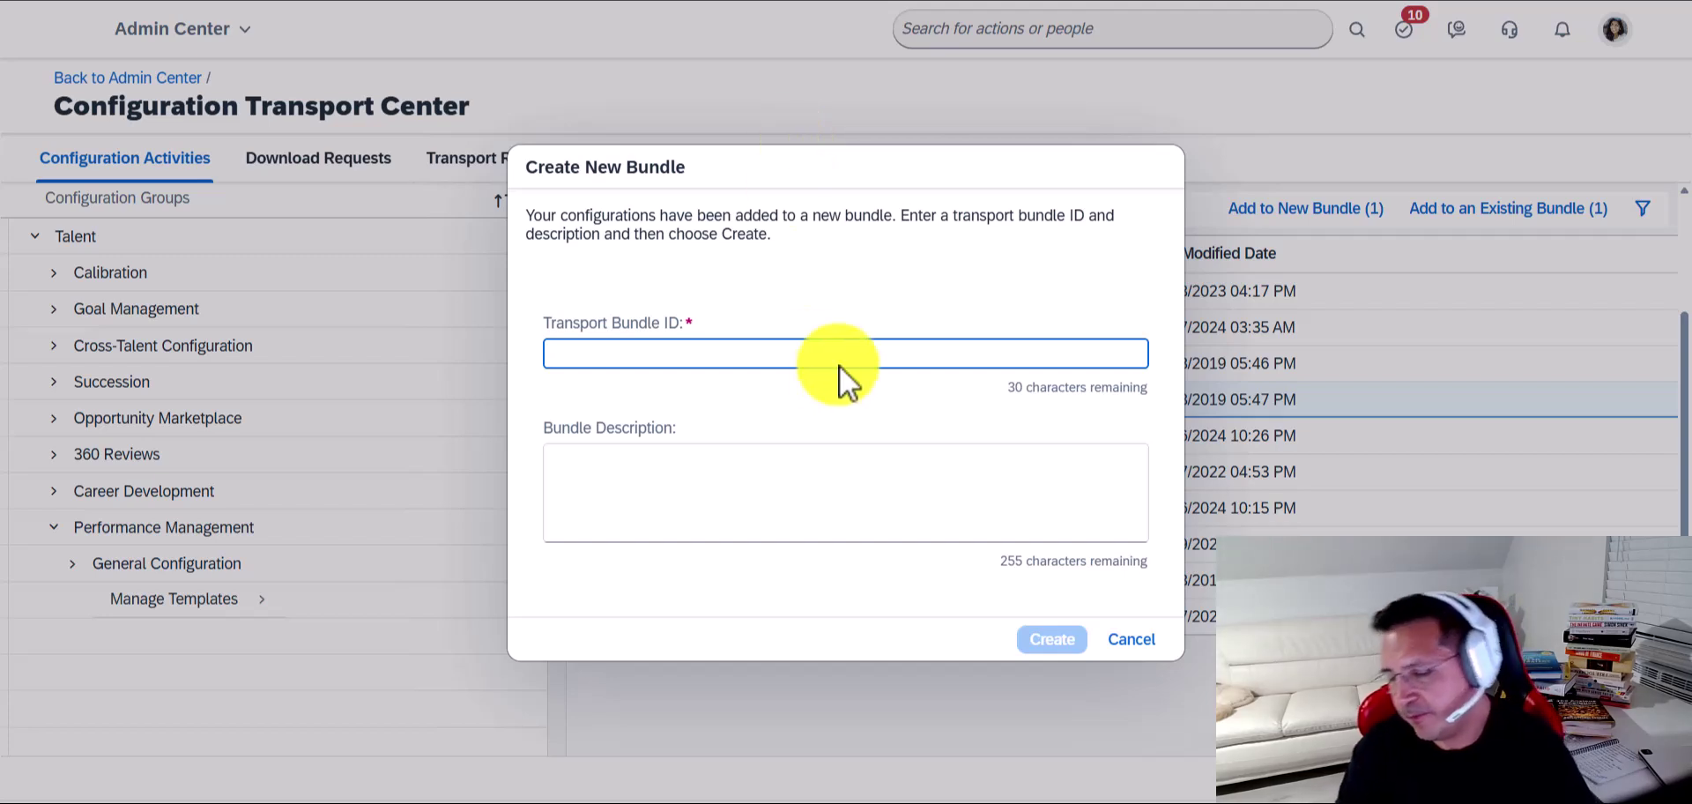
{"action": "type", "text": "Demo 1"}
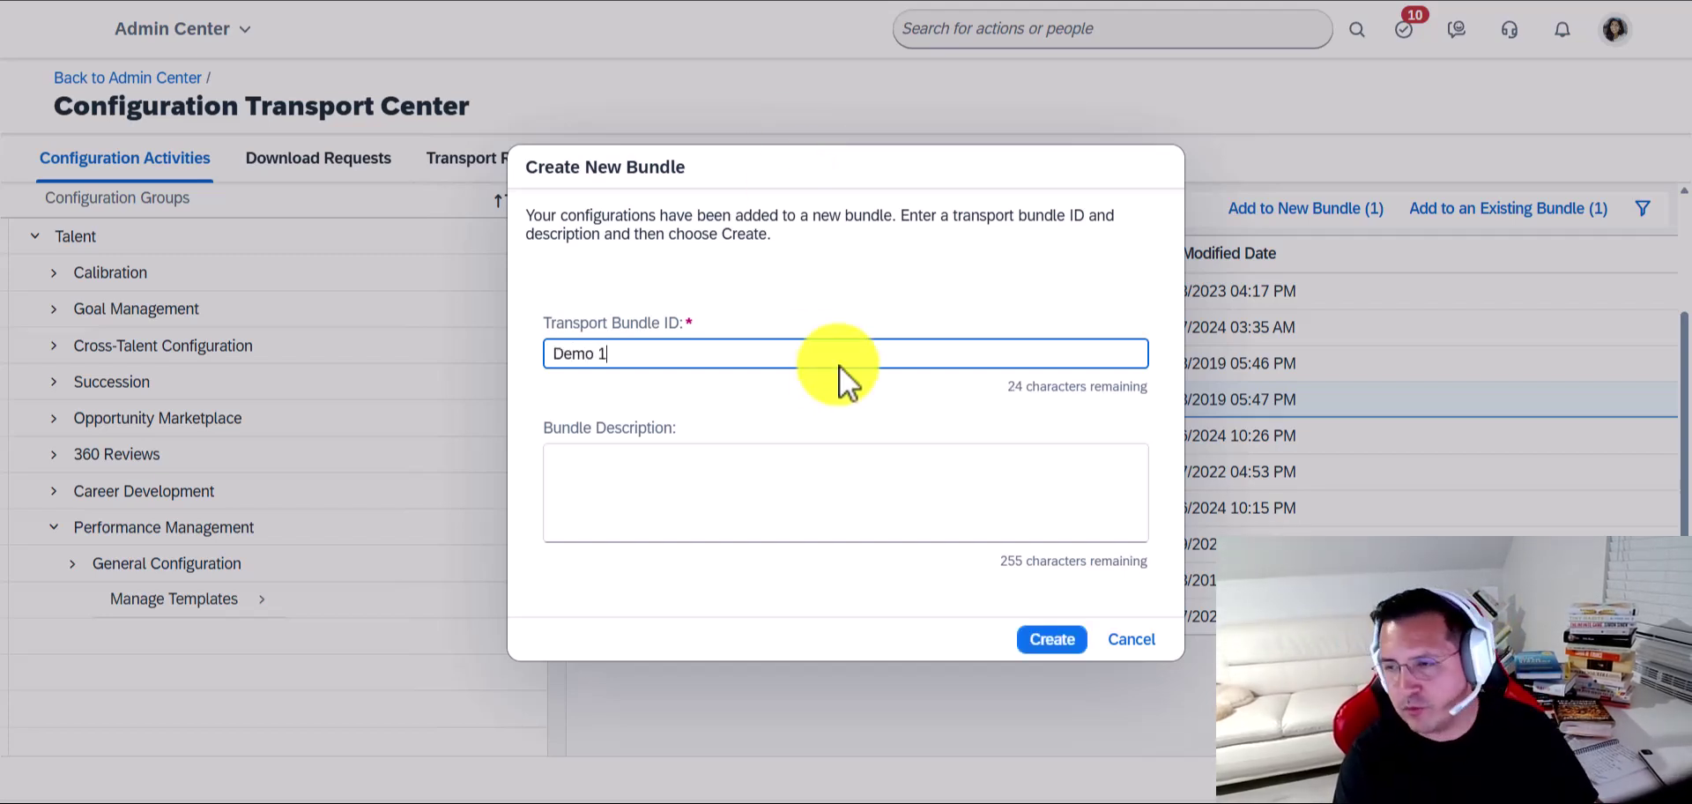
{"action": "left_click", "coordinate": [707, 512]}
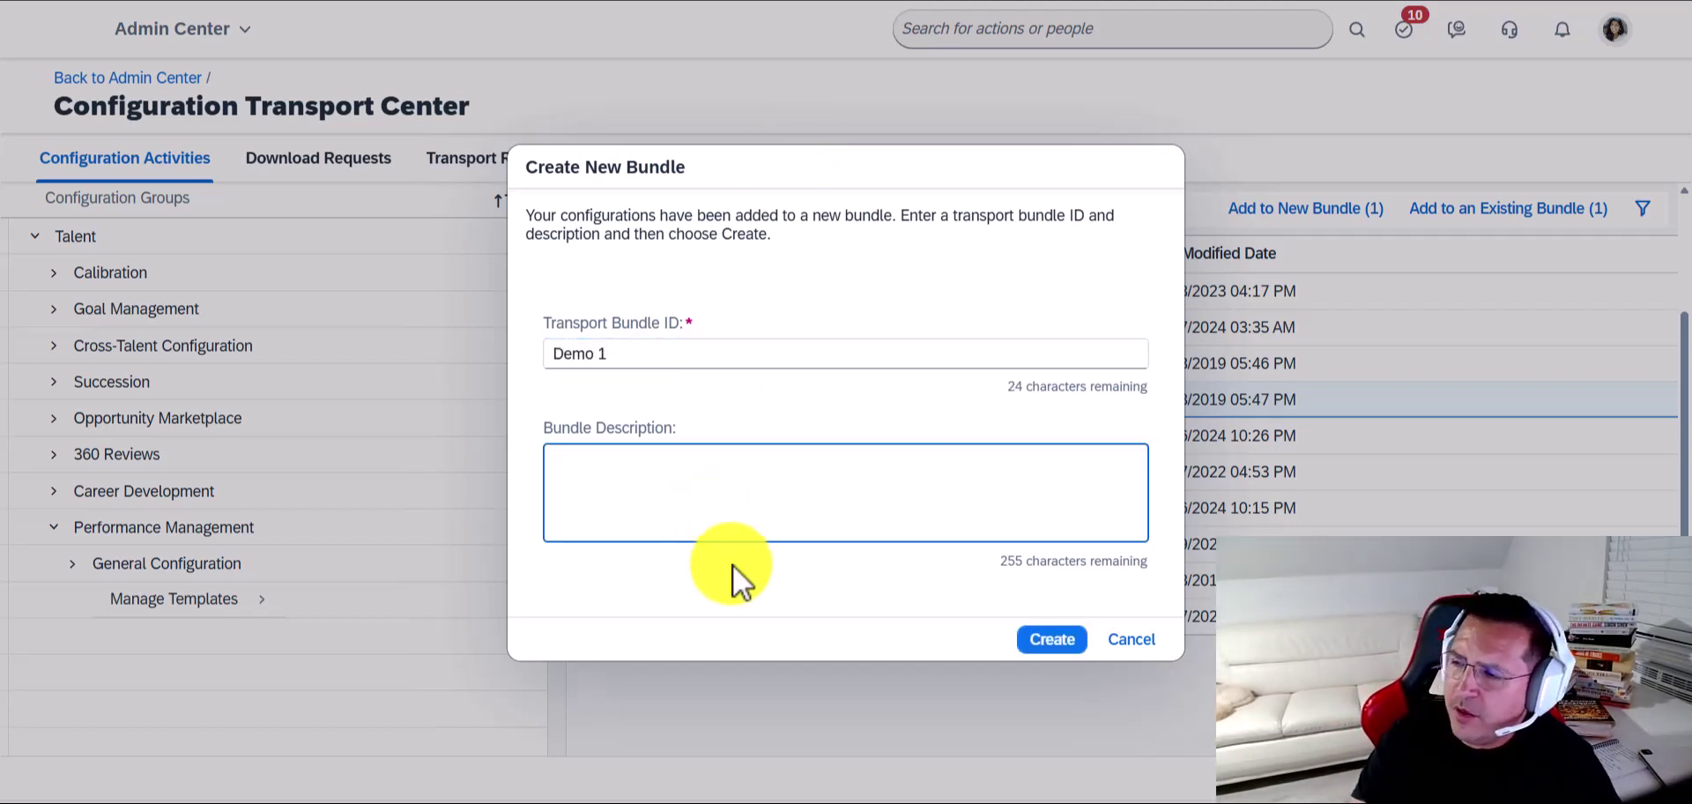
{"action": "left_click", "coordinate": [1052, 638]}
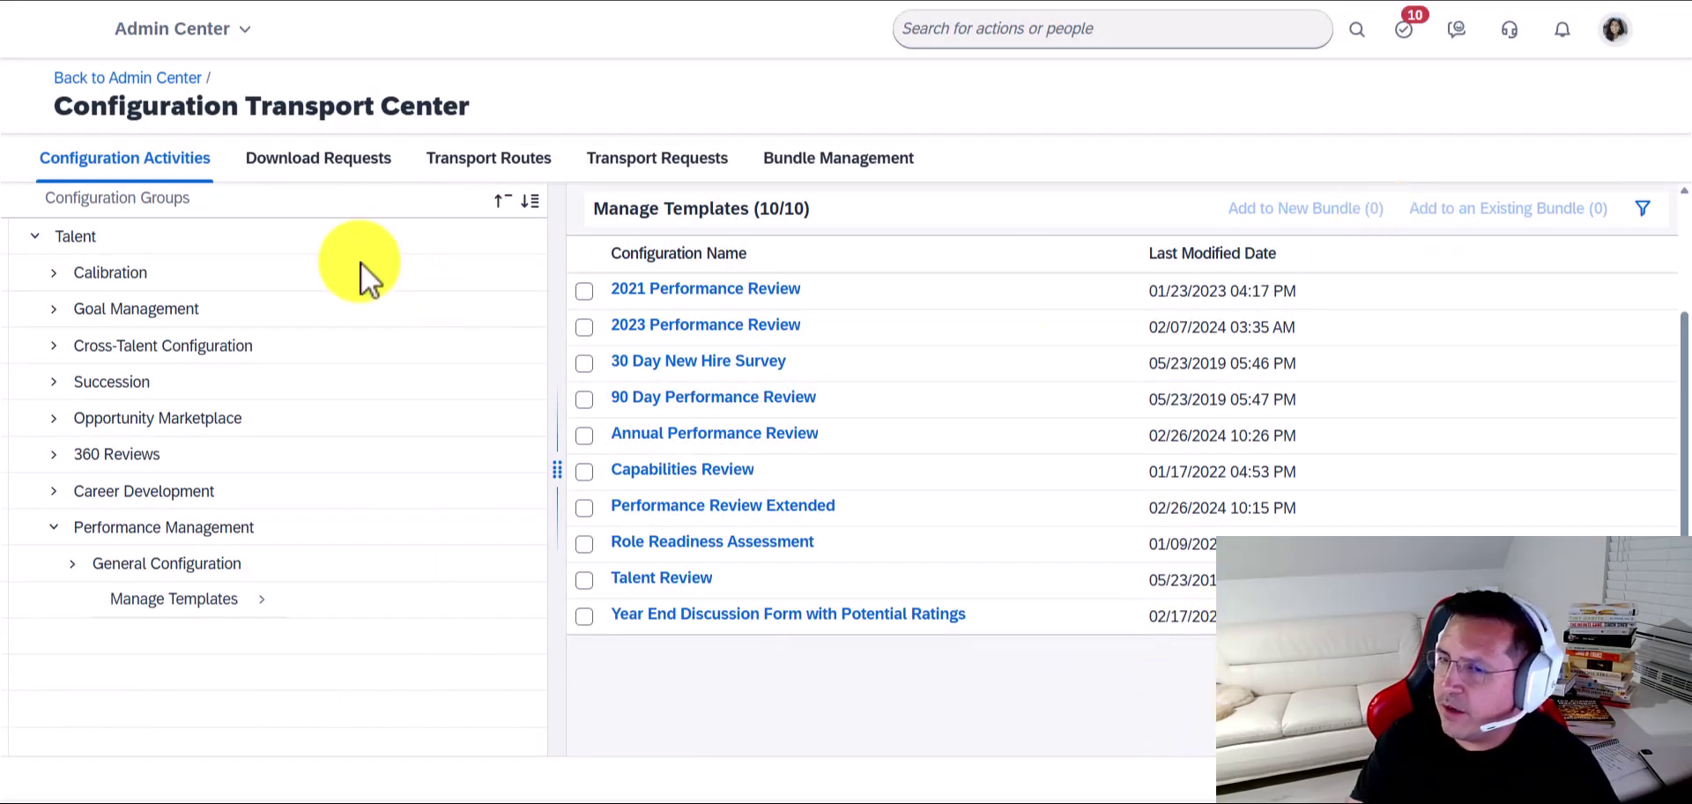
- Expand General Configuration to view Feature Configurations, then collapse the tree again
{"action": "left_click", "coordinate": [72, 564]}
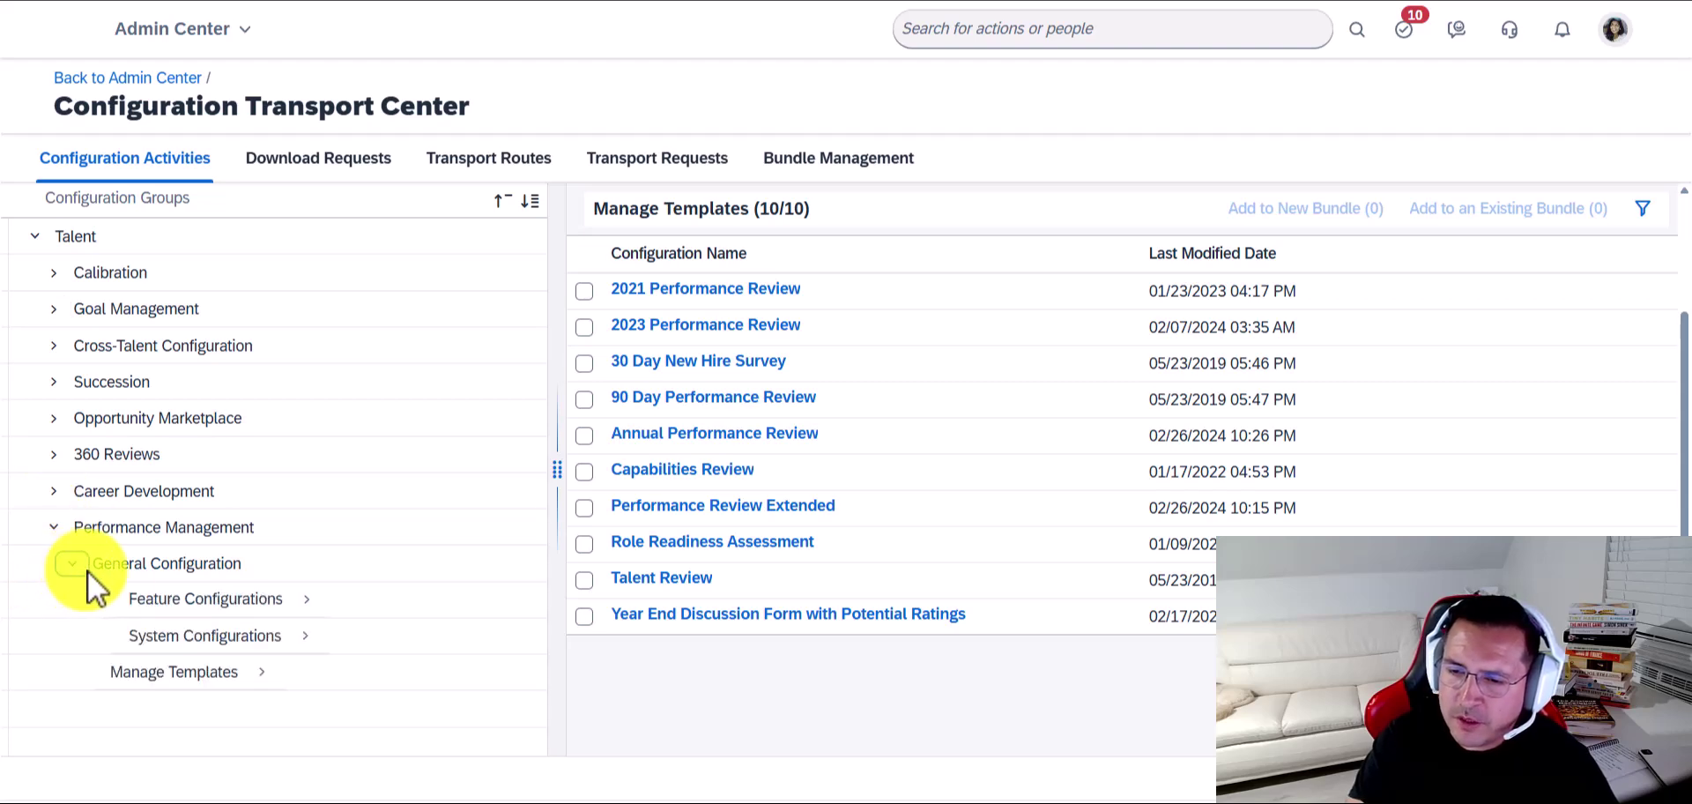
{"action": "left_click", "coordinate": [328, 599]}
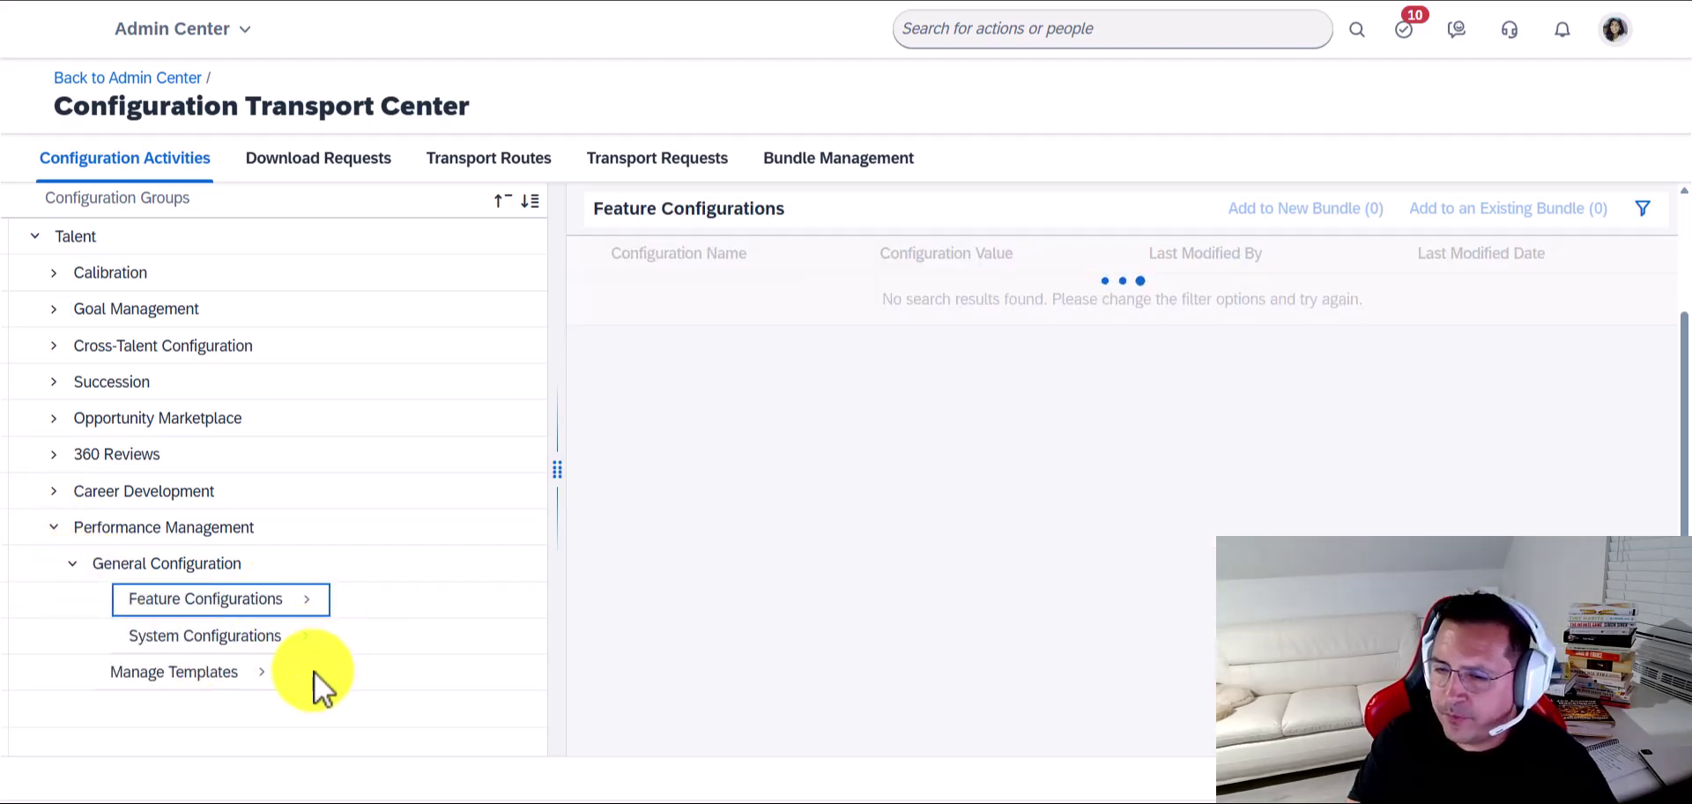
{"action": "left_click", "coordinate": [71, 562]}
{"action": "left_click", "coordinate": [56, 527]}
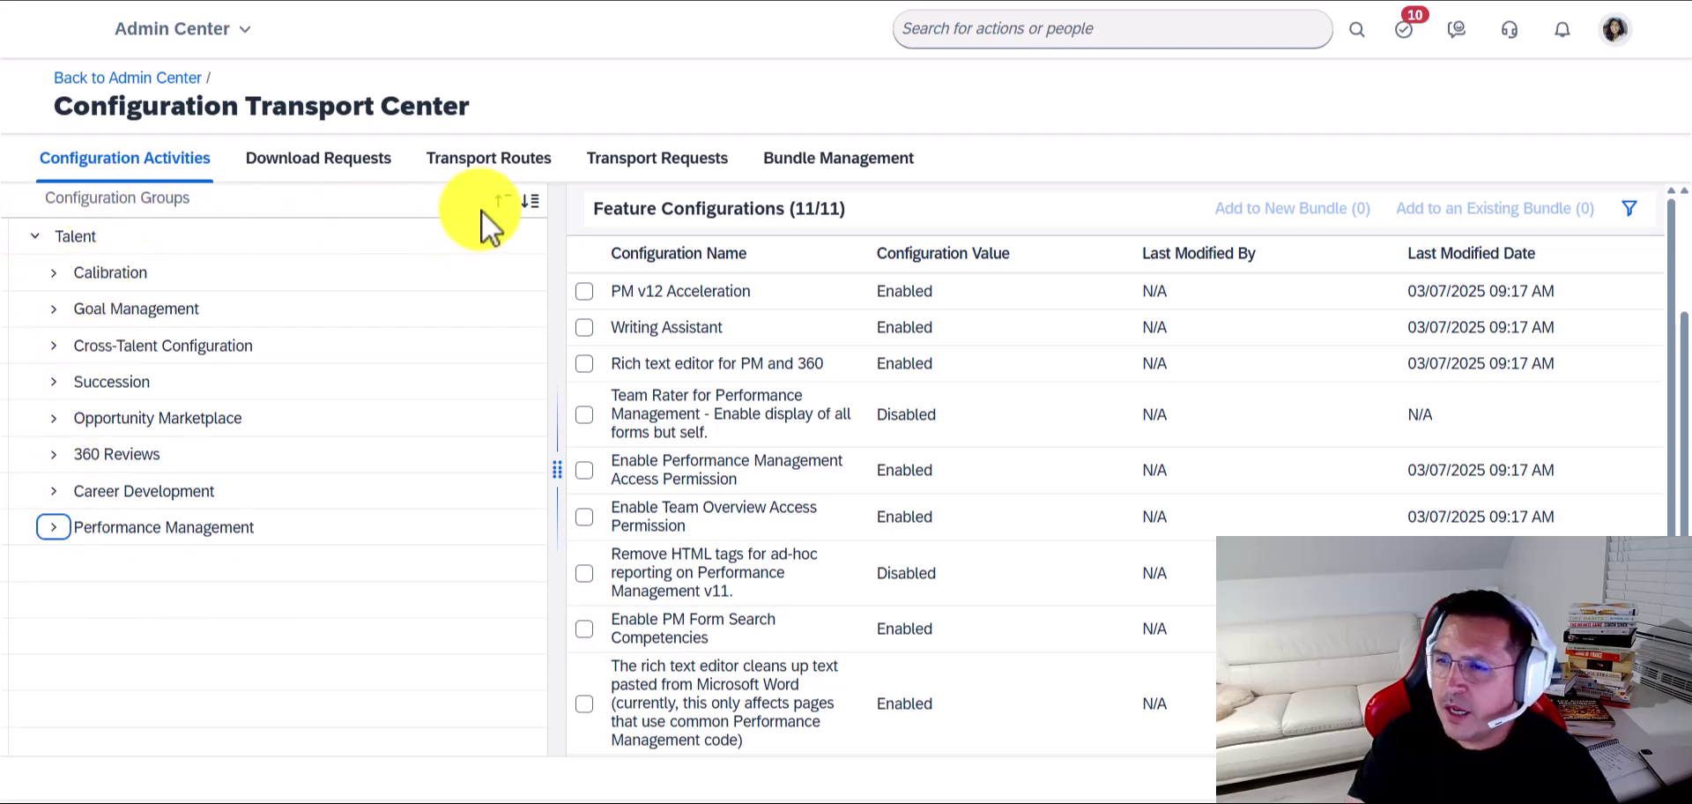
{"action": "scroll", "coordinate": [200, 397], "scroll_direction": "up", "scroll_amount": 2}
- Switch to Employee Central, load its groups, and view the empty Download Requests list
{"action": "left_click", "coordinate": [357, 302]}
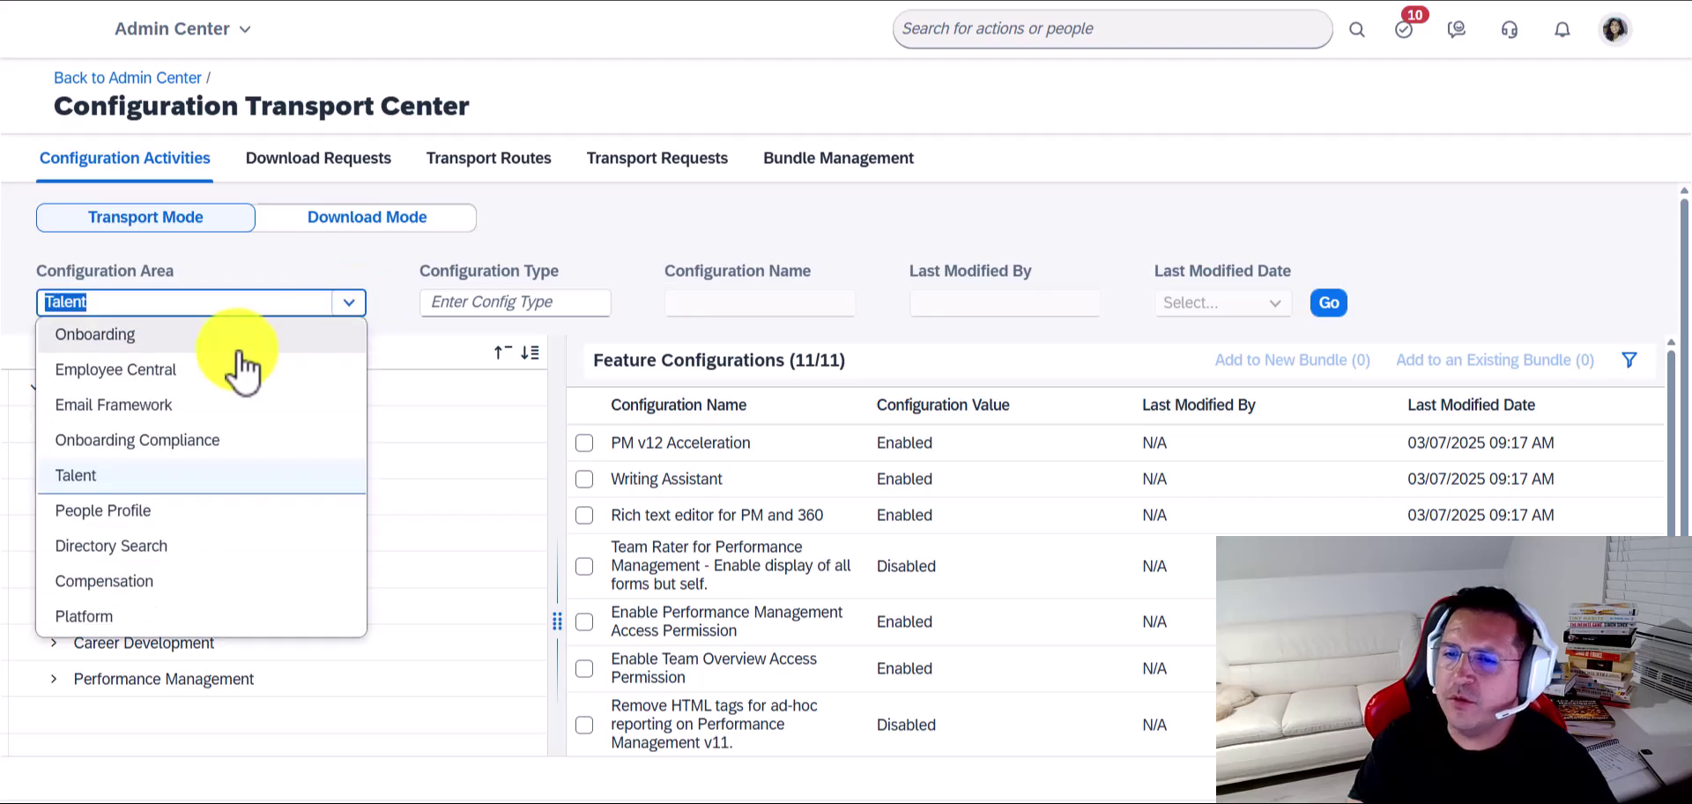
{"action": "left_click", "coordinate": [266, 365]}
{"action": "left_click", "coordinate": [1022, 451]}
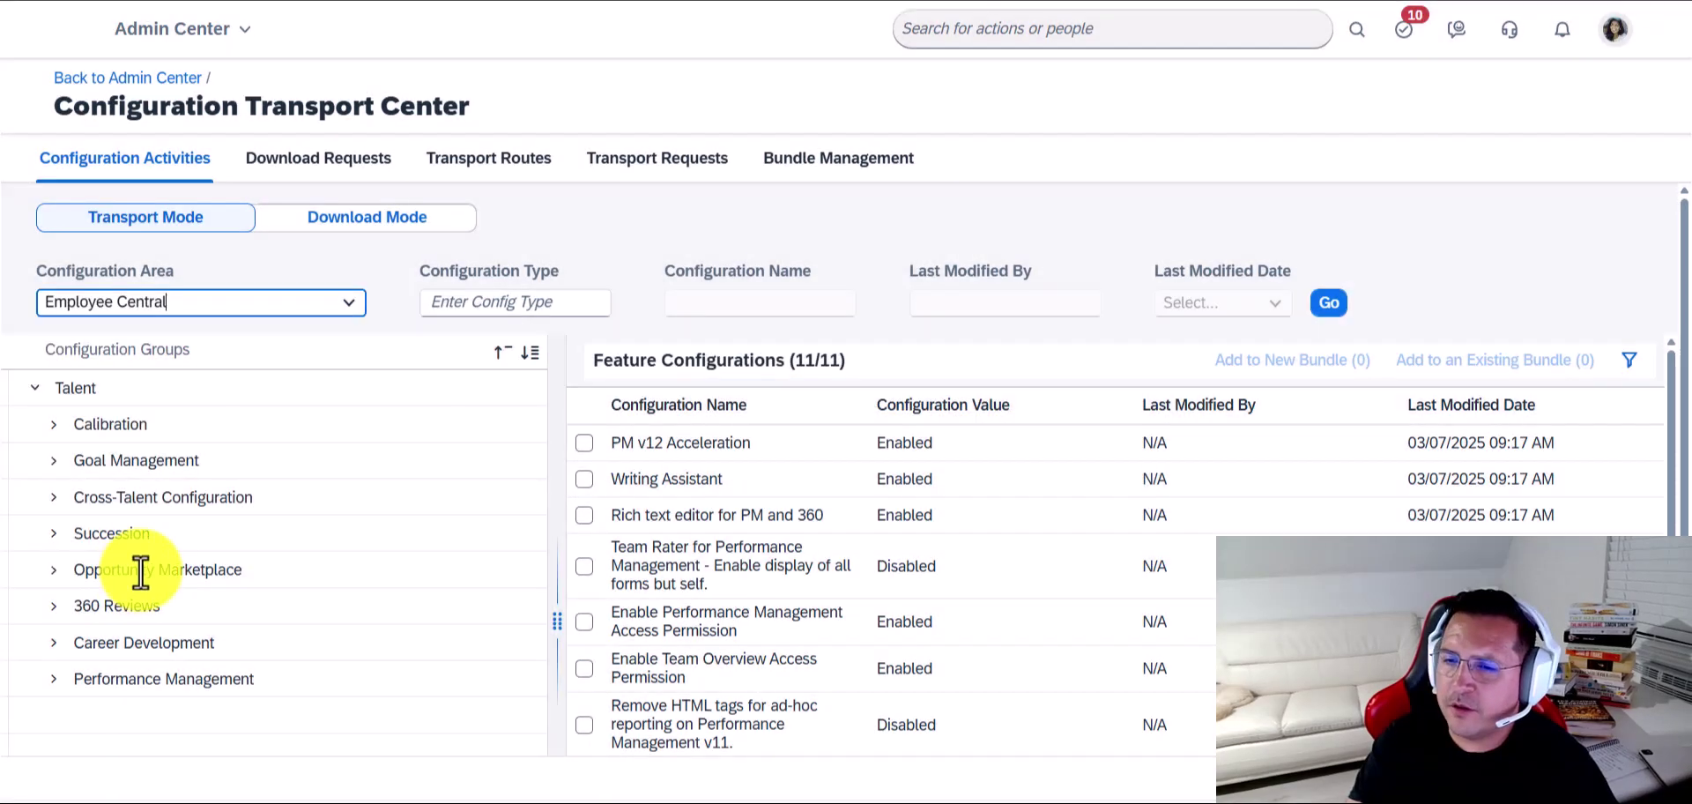
{"action": "left_click", "coordinate": [1332, 306]}
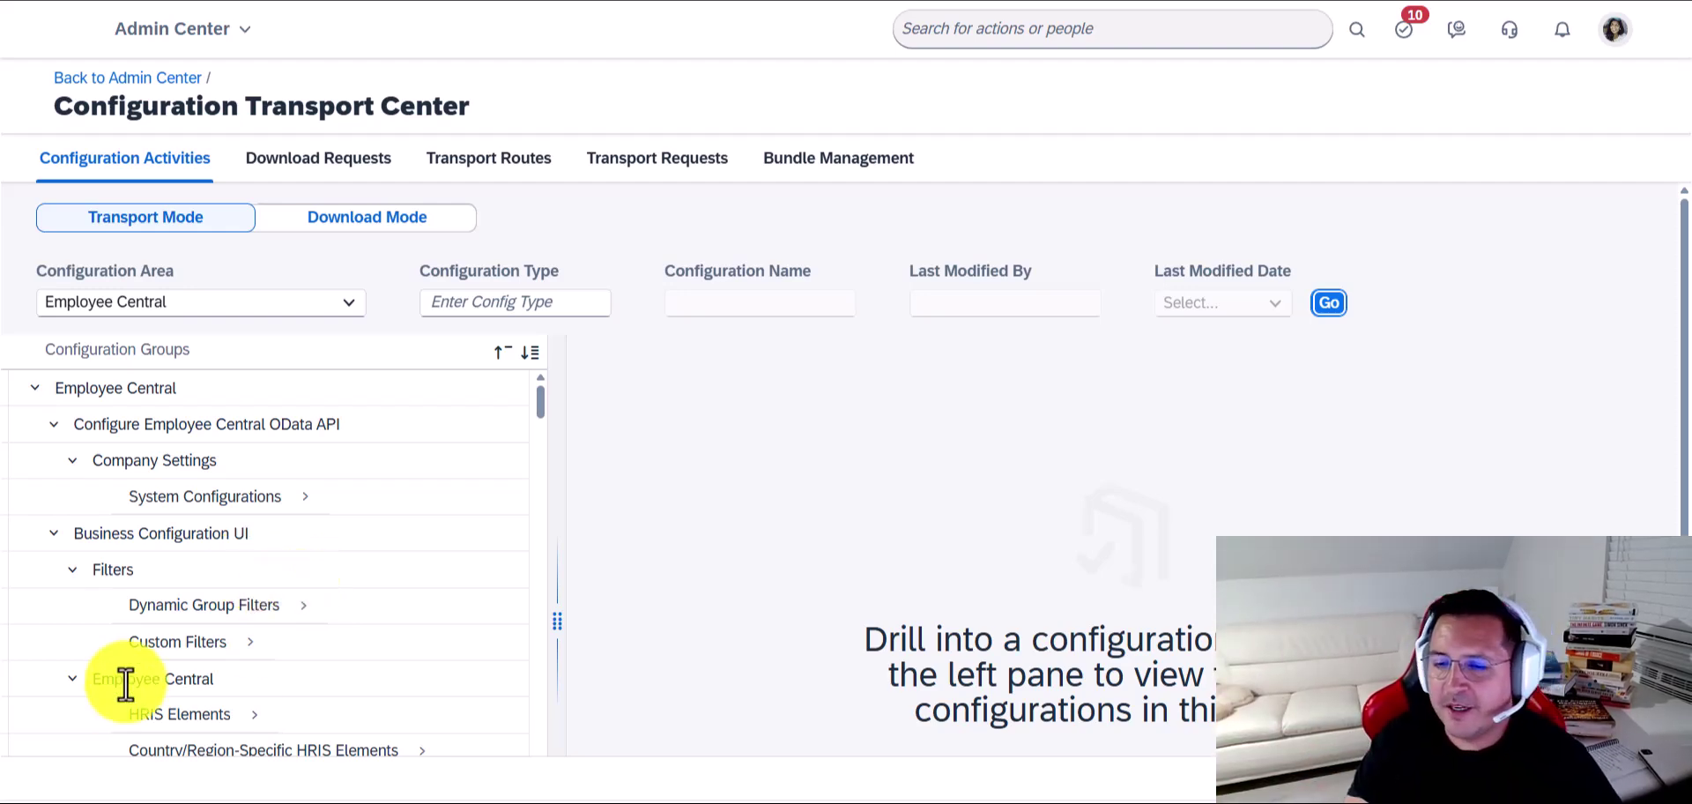
{"action": "scroll", "coordinate": [106, 677], "scroll_direction": "down", "scroll_amount": 5}
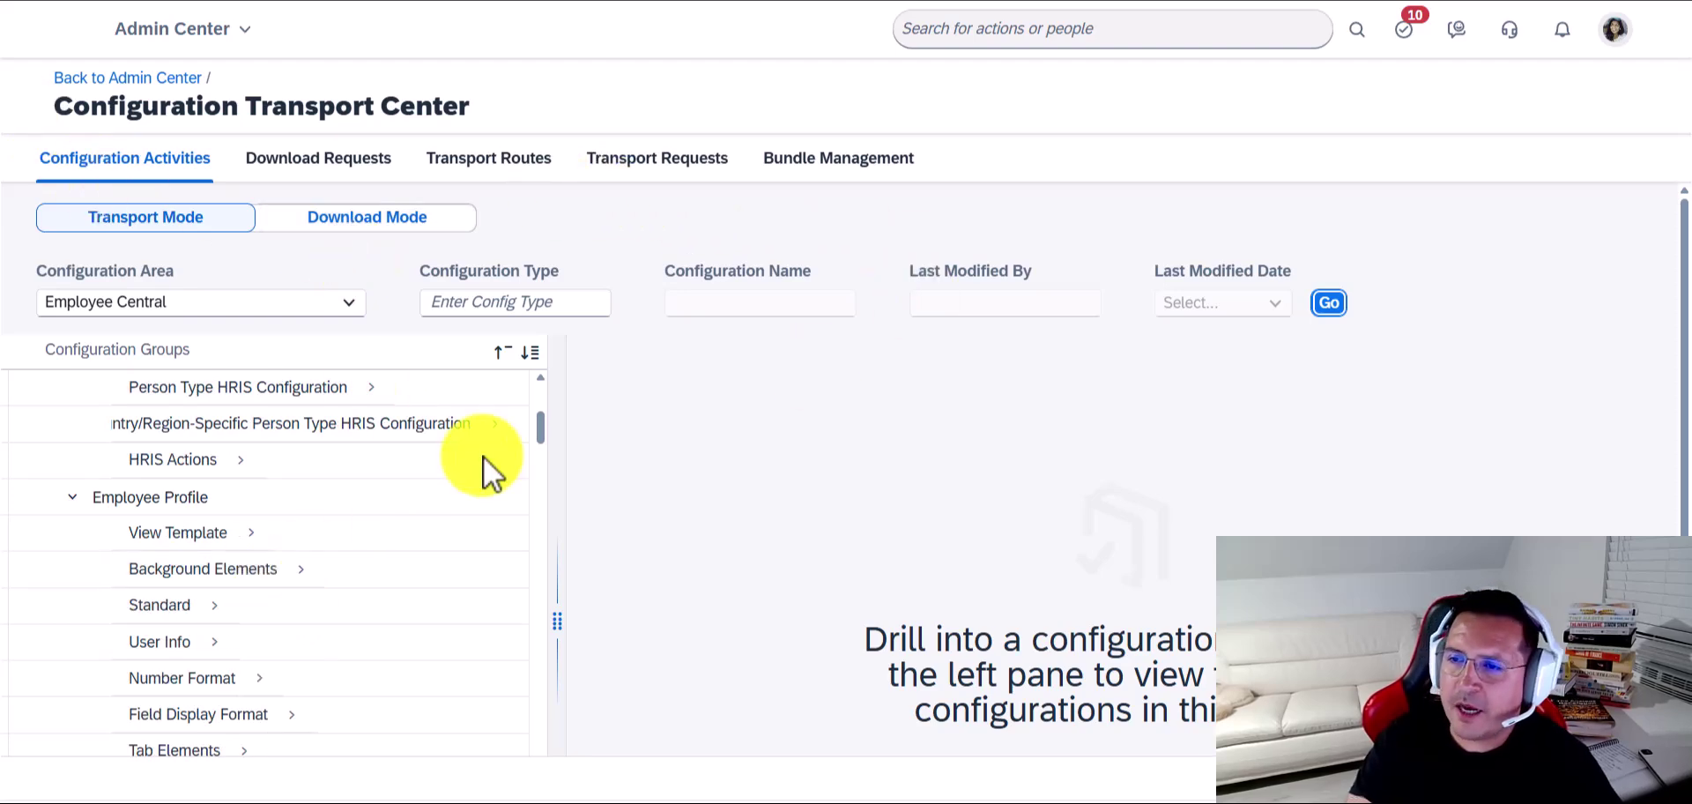
{"action": "left_click", "coordinate": [310, 172]}
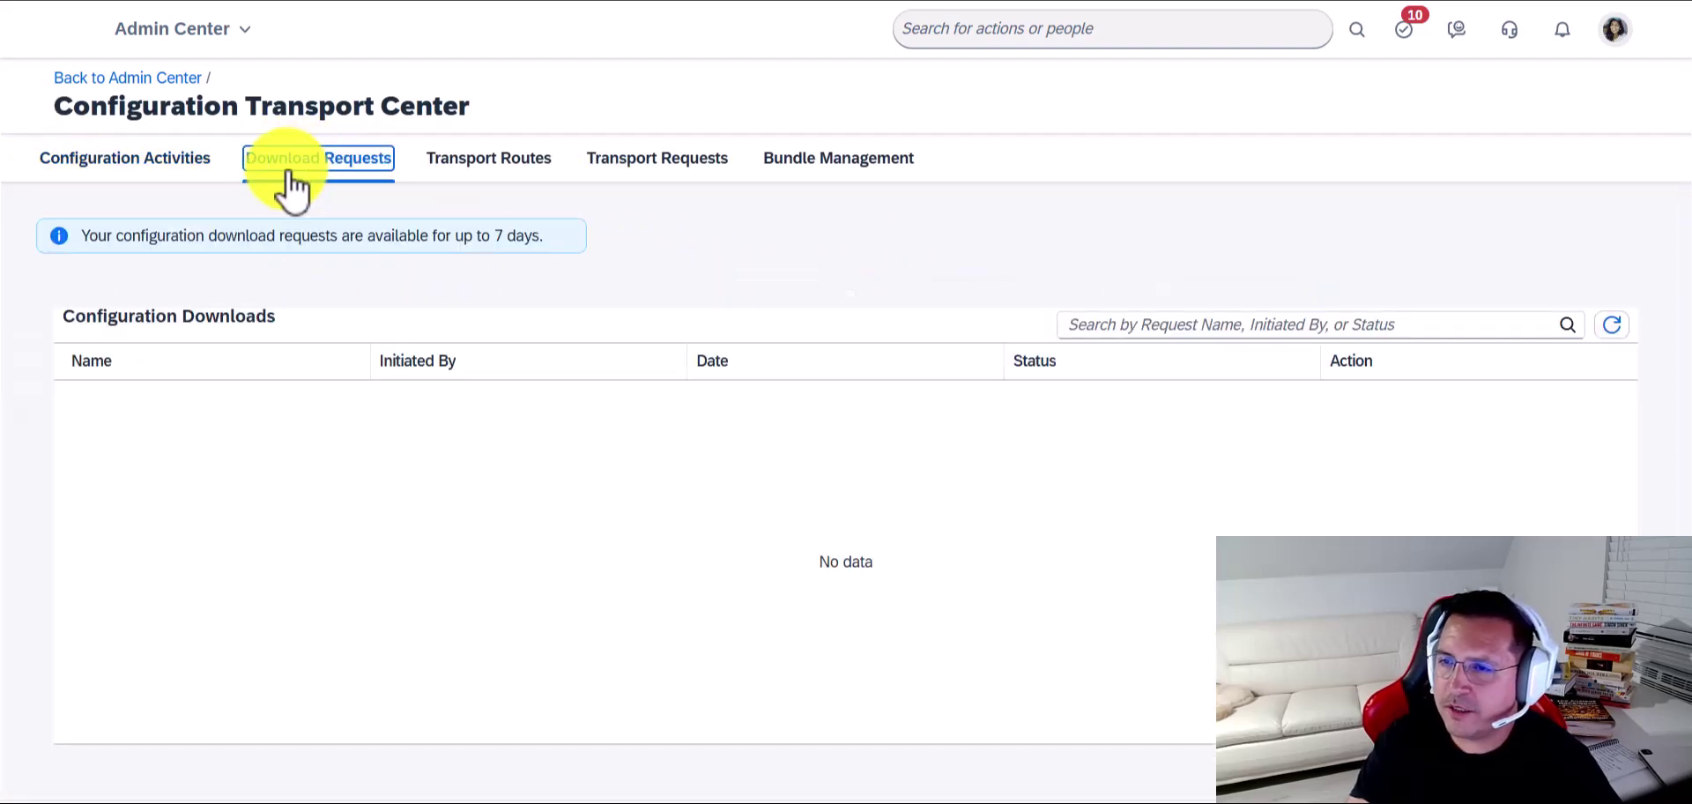
- Check Transport Routes and Requests, then initiate transport of Demo 1 from Bundle Management
{"action": "left_click", "coordinate": [476, 167]}
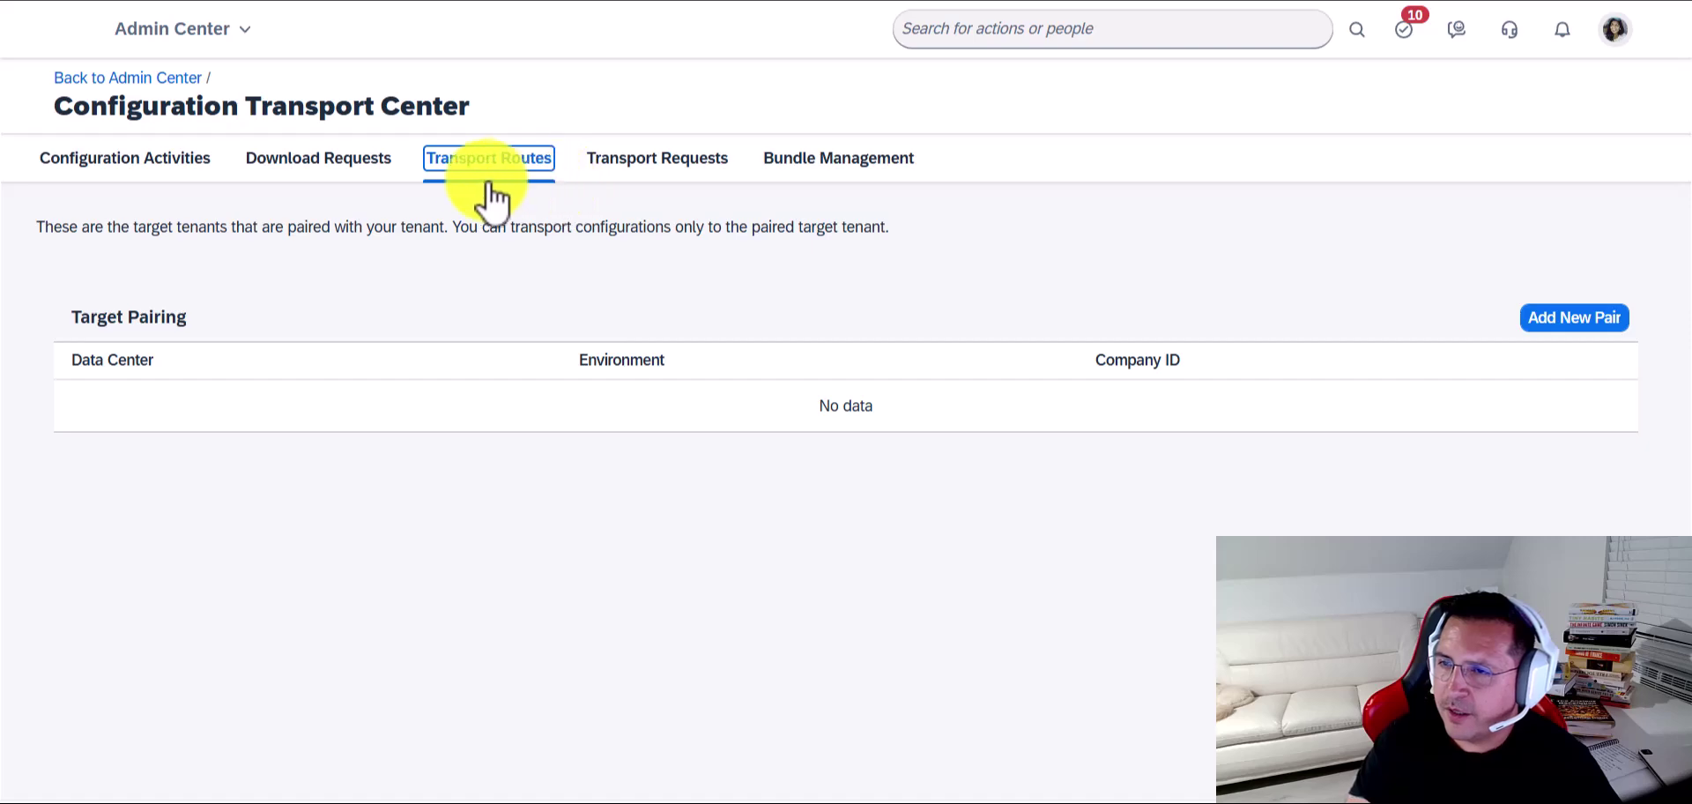
{"action": "left_click", "coordinate": [656, 168]}
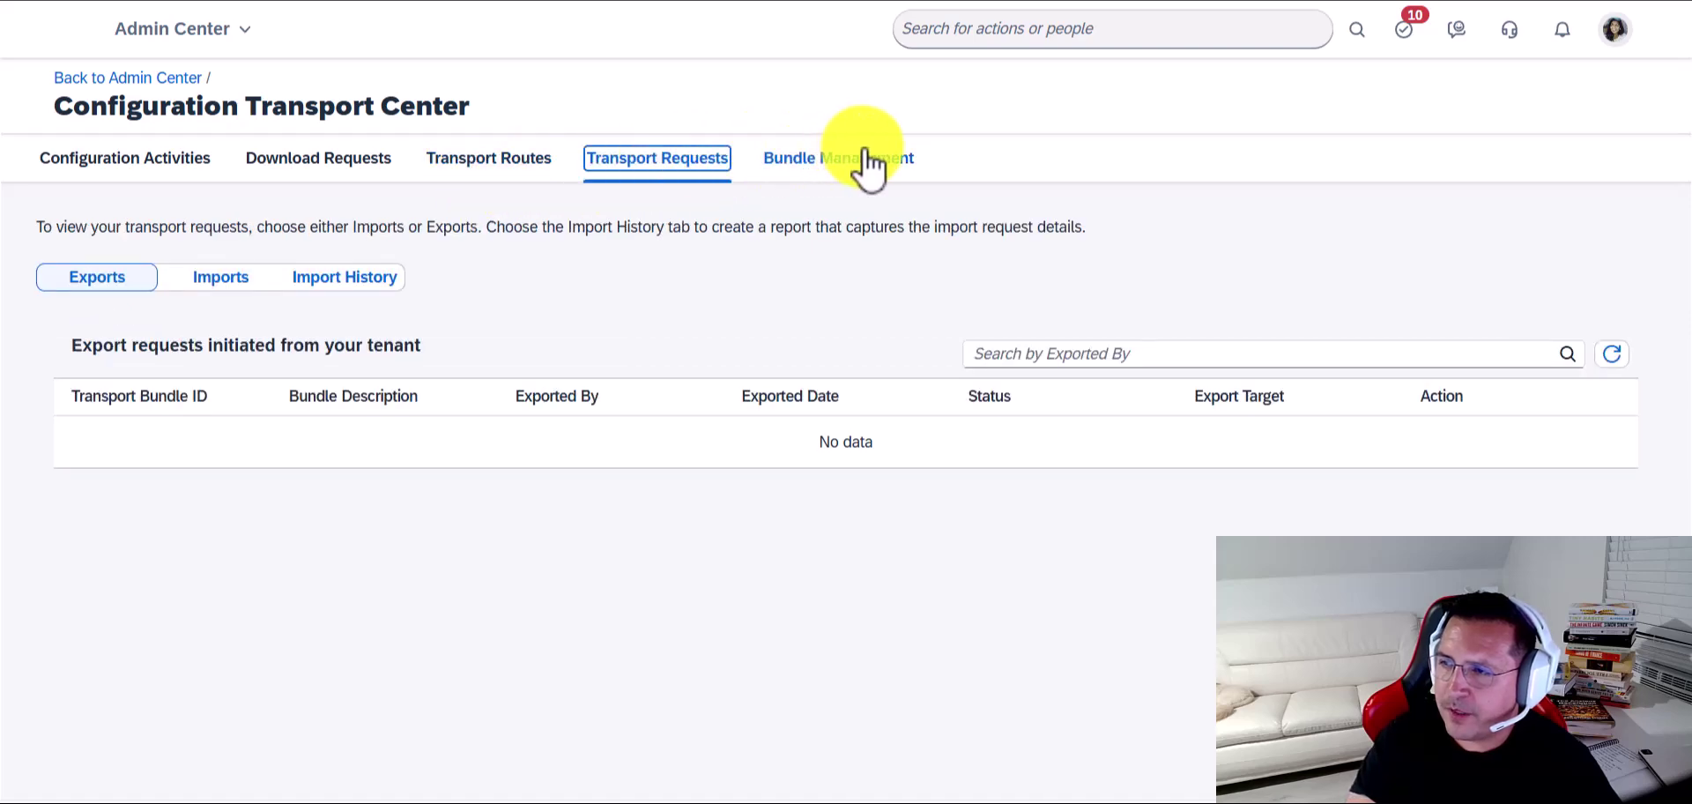
{"action": "left_click", "coordinate": [833, 172]}
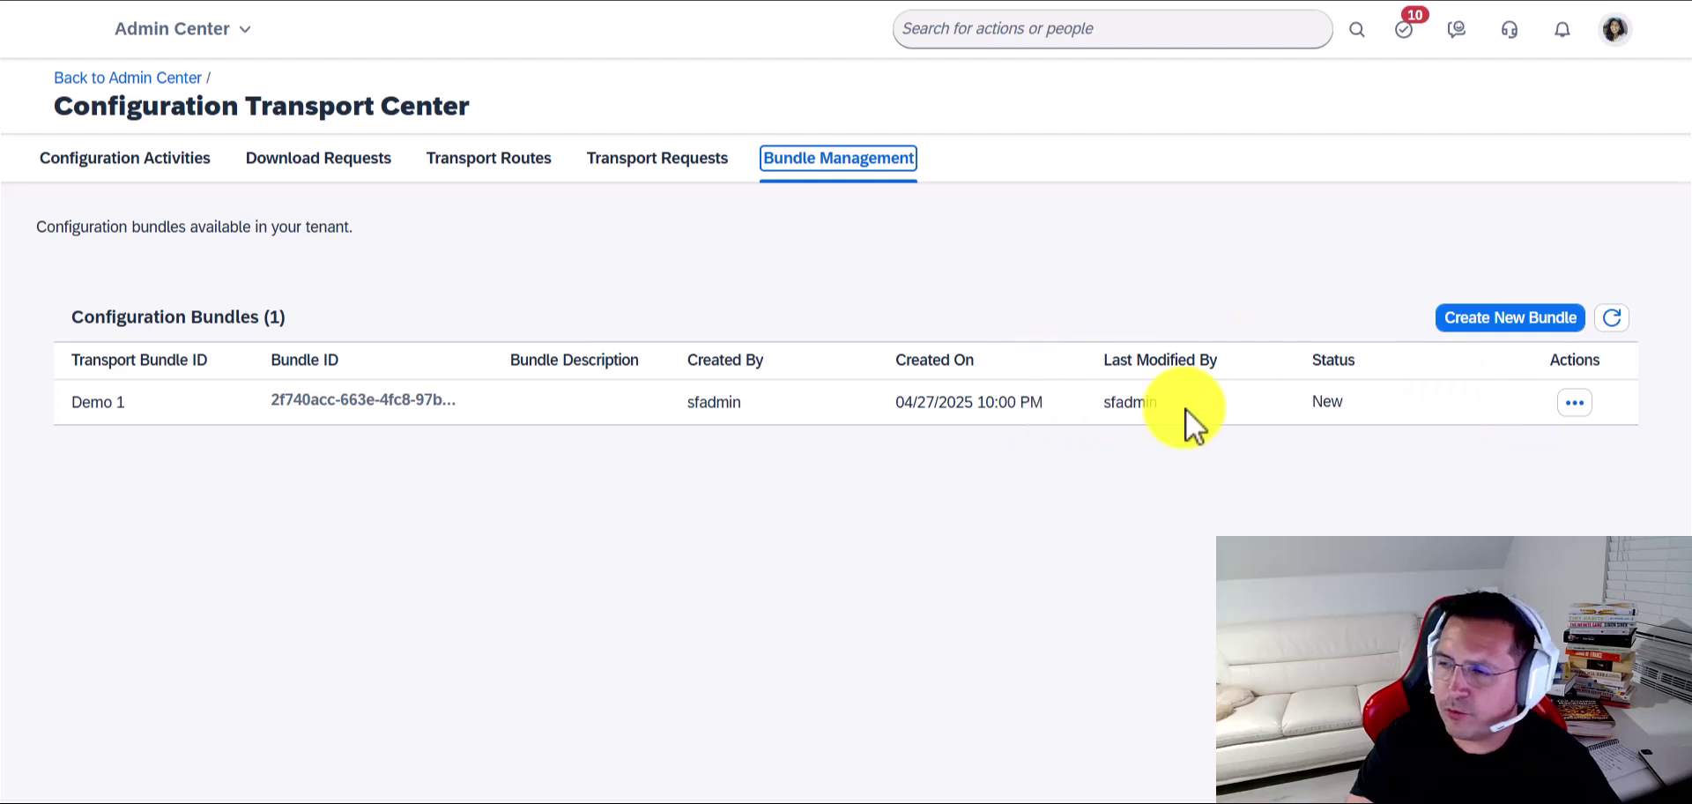
{"action": "left_click", "coordinate": [1576, 402]}
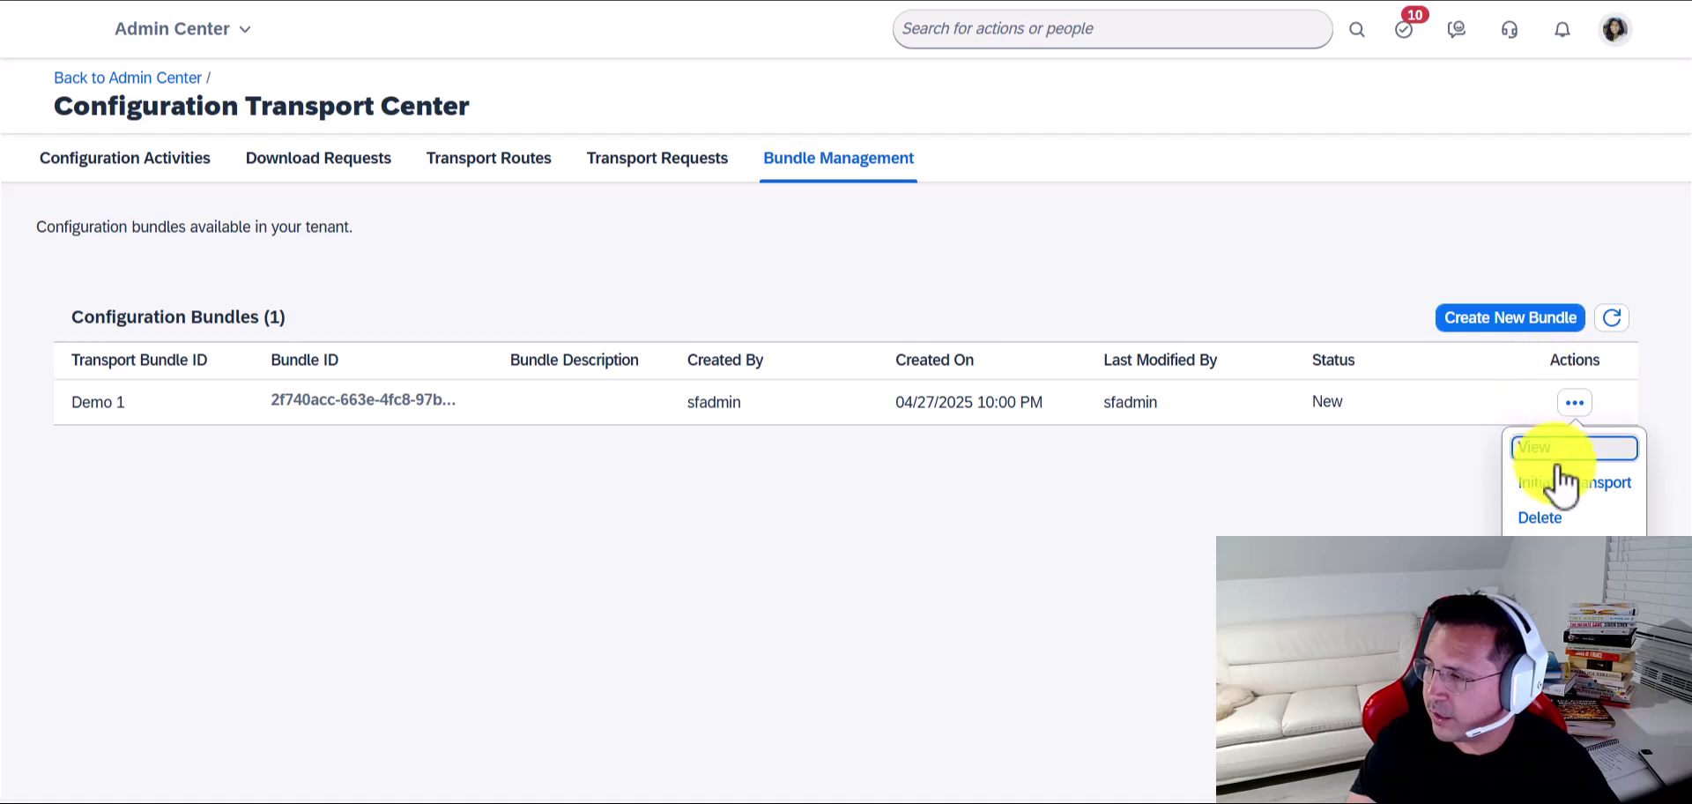
{"action": "left_click", "coordinate": [1595, 484]}
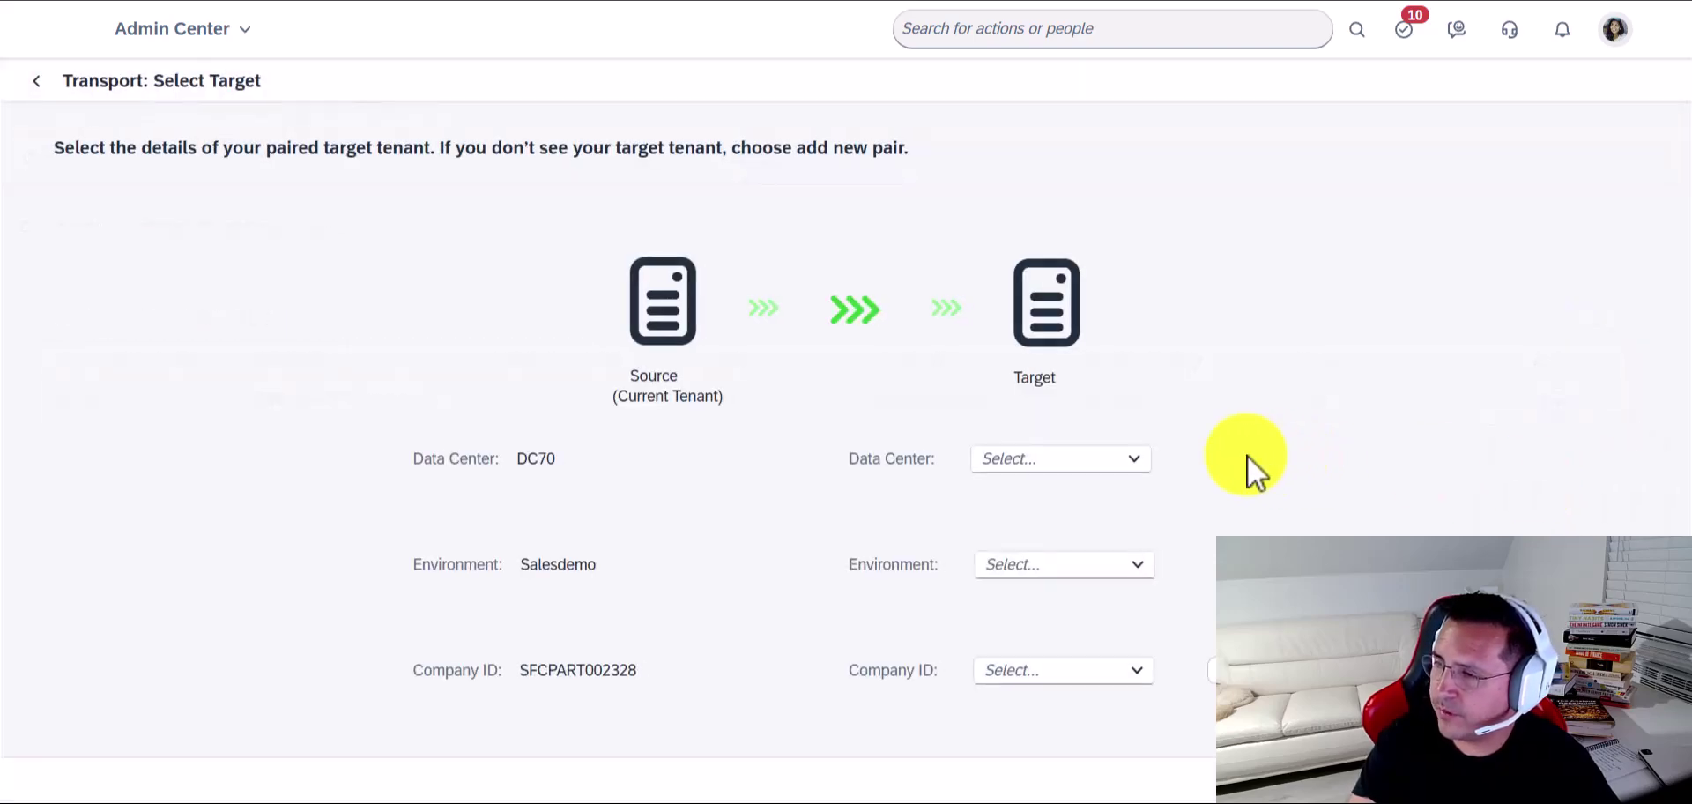
- Find the target Data Center, Environment and Company ID lists empty, then cancel the transport
{"action": "left_click", "coordinate": [1133, 459]}
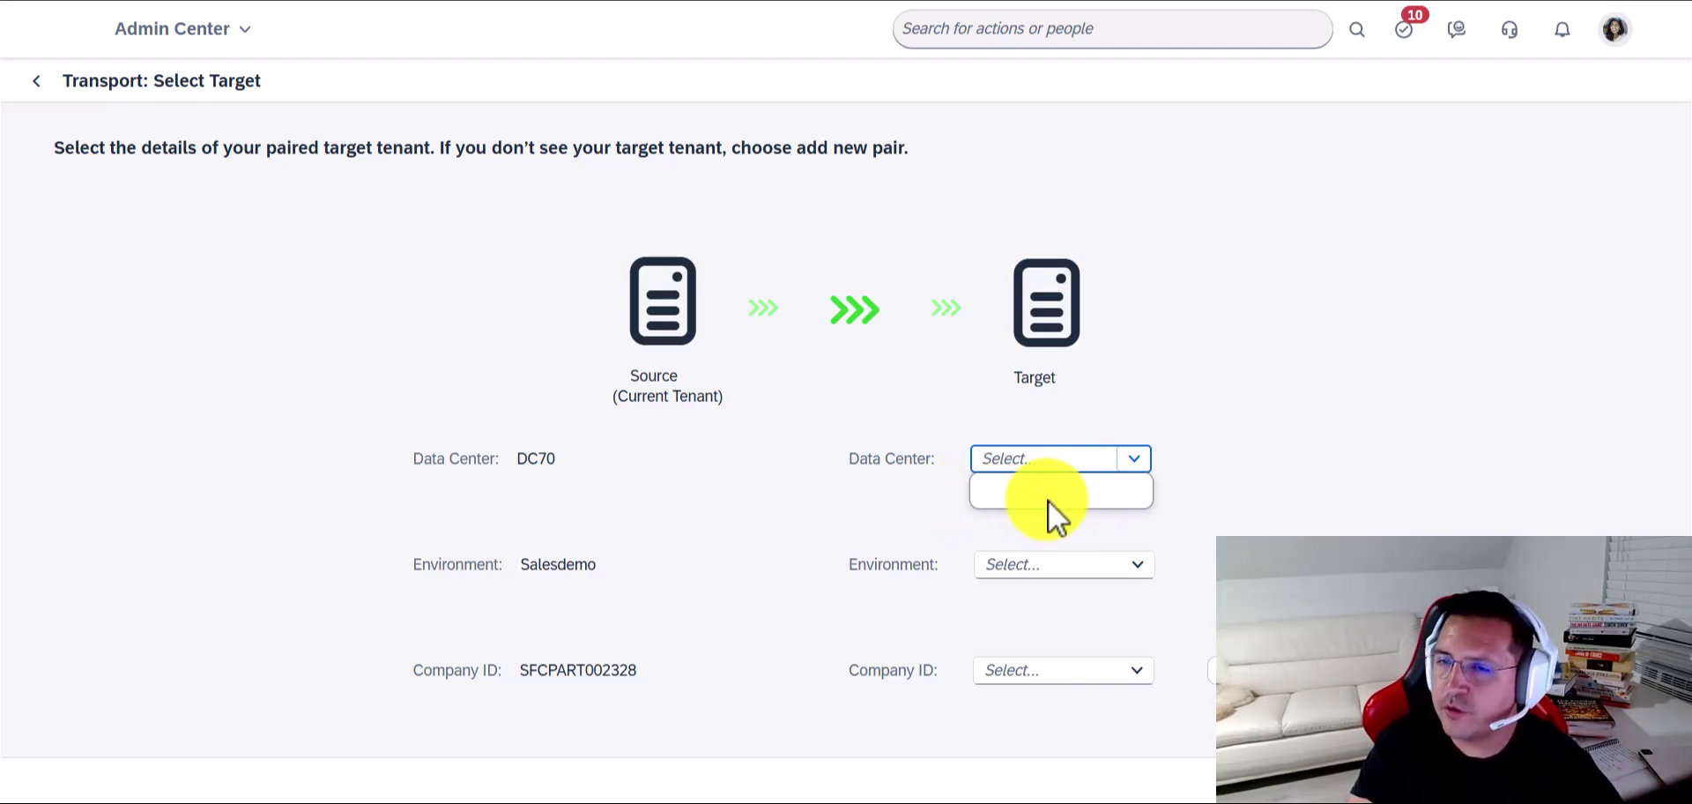
{"action": "left_click", "coordinate": [1076, 564]}
{"action": "left_click", "coordinate": [1140, 565]}
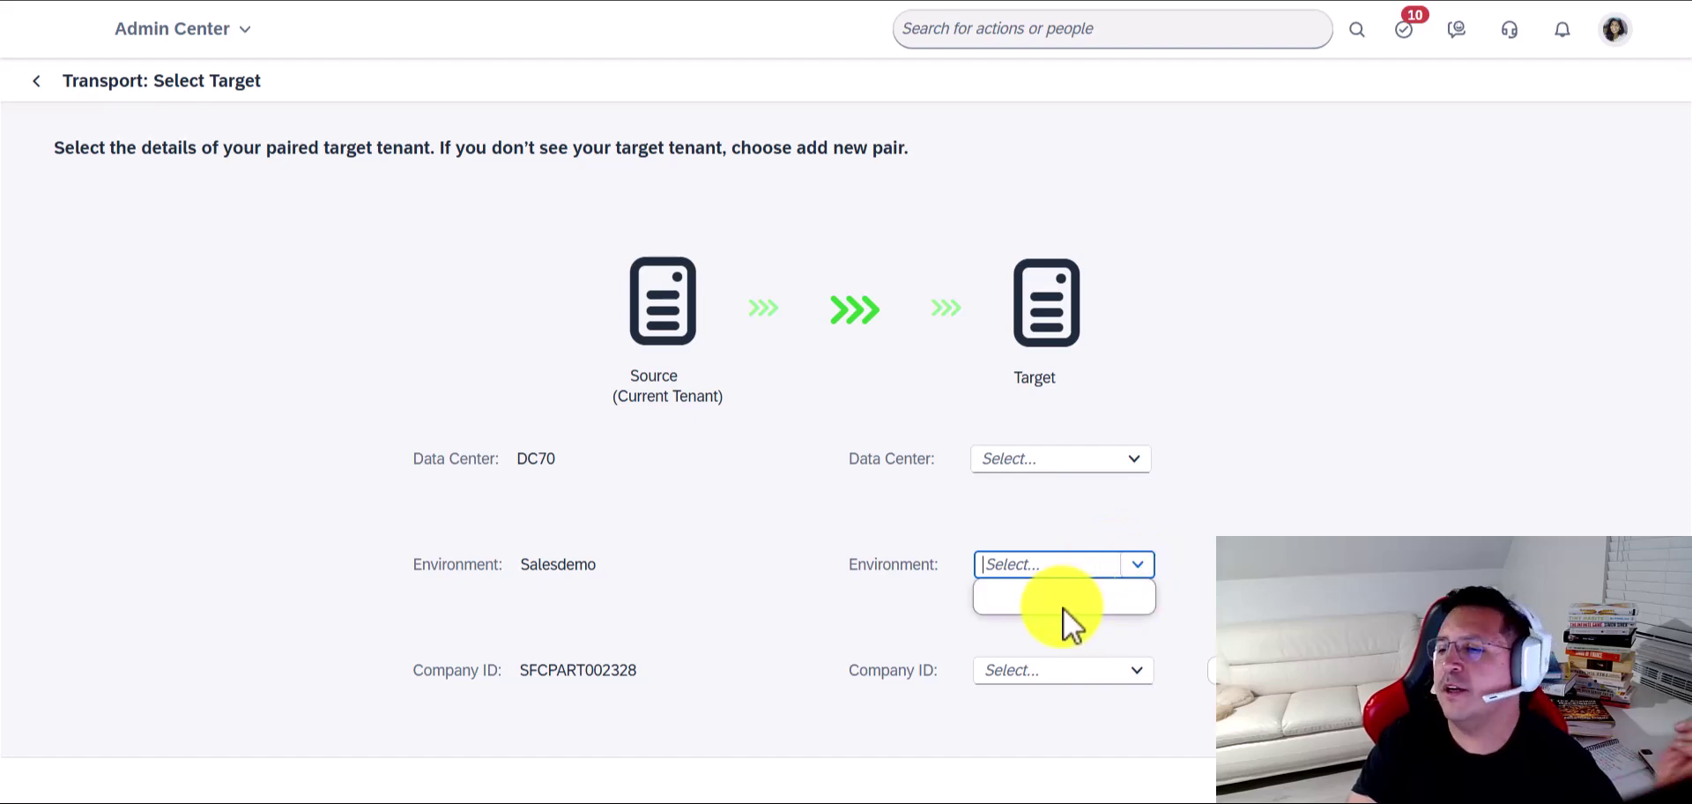
{"action": "left_click", "coordinate": [1103, 692]}
{"action": "left_click", "coordinate": [1141, 674]}
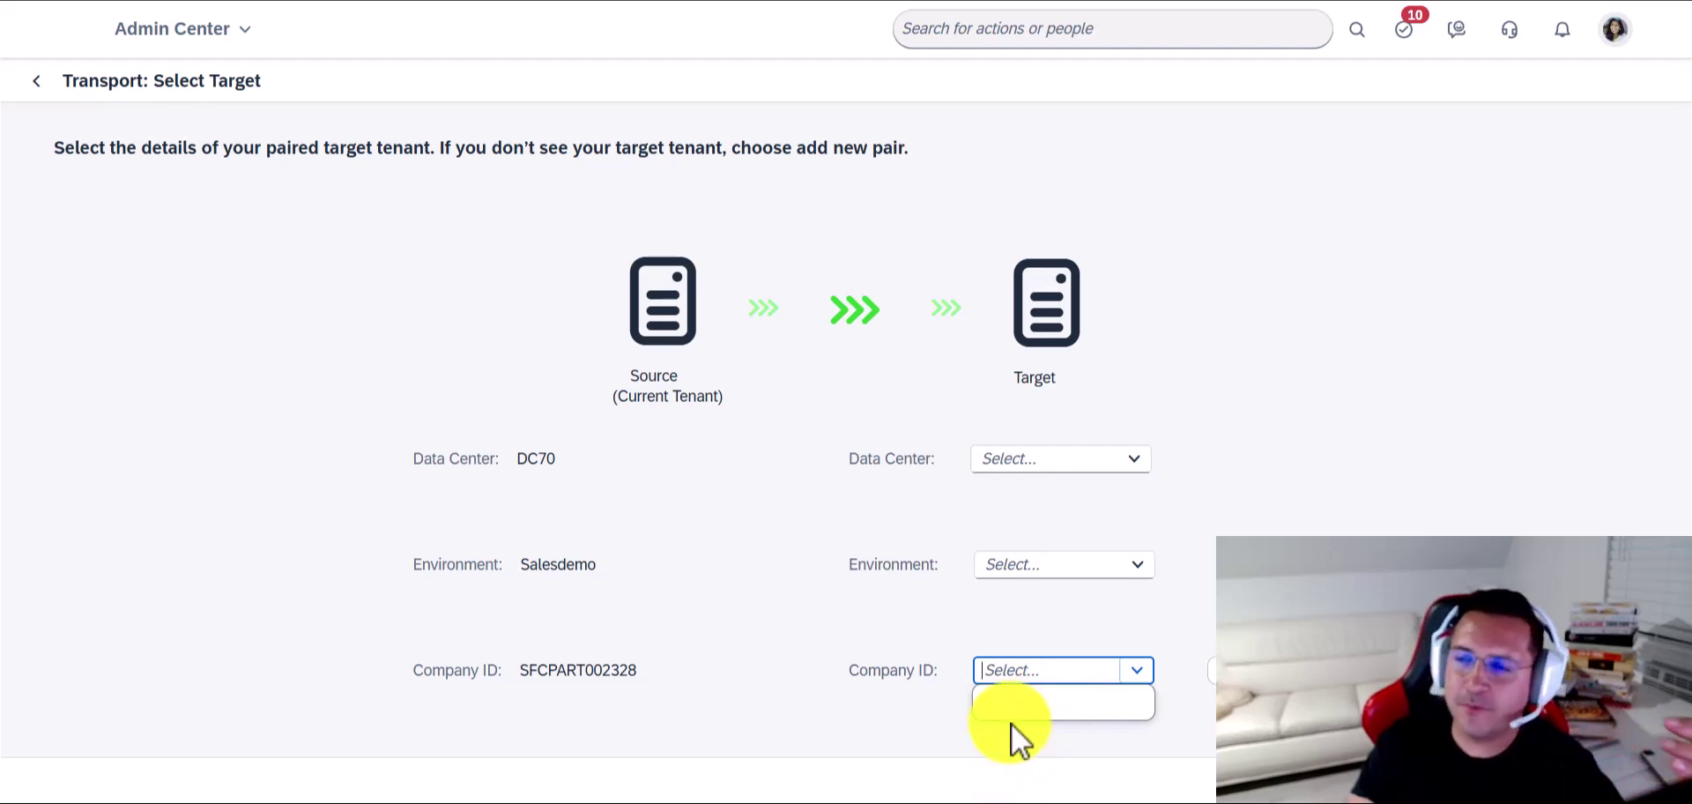
{"action": "left_click", "coordinate": [1066, 564]}
{"action": "left_click", "coordinate": [1106, 459]}
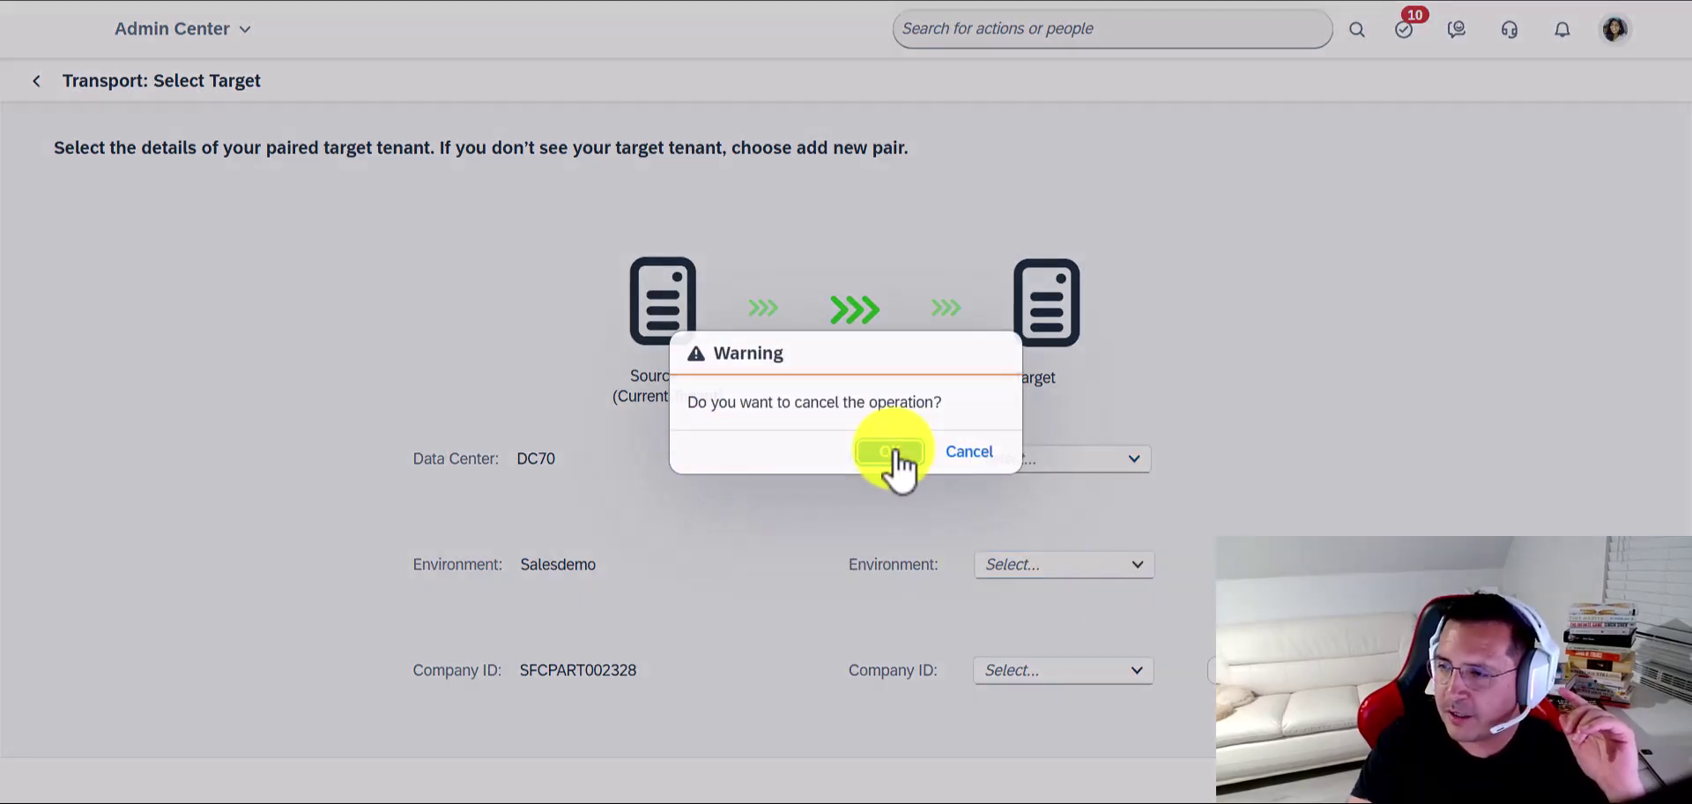
{"action": "left_click", "coordinate": [886, 453]}
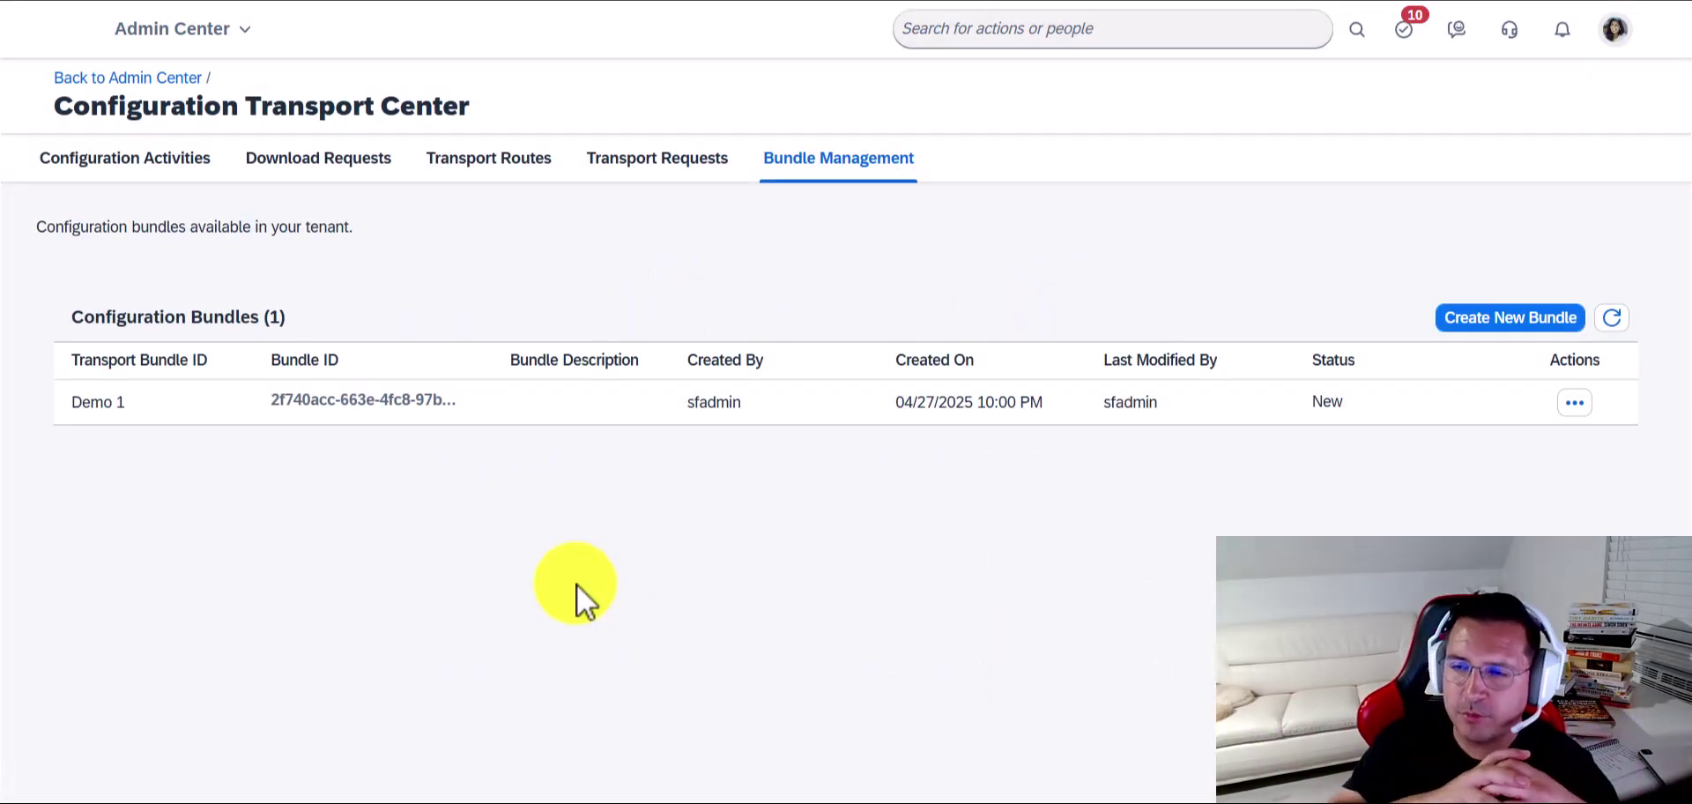